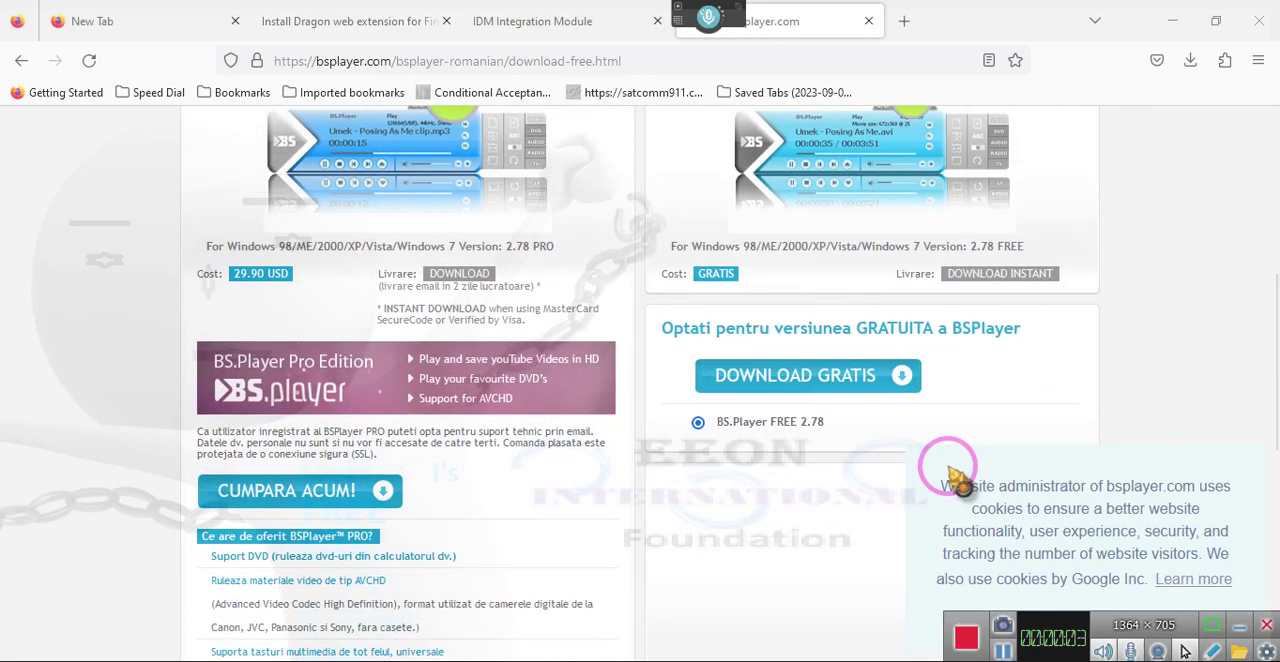
{"action": "scroll", "coordinate": [680, 495], "scroll_direction": "up", "scroll_amount": 2}
{"action": "scroll", "coordinate": [655, 491], "scroll_direction": "up", "scroll_amount": 1}
{"action": "scroll", "coordinate": [655, 500], "scroll_direction": "up", "scroll_amount": 2}
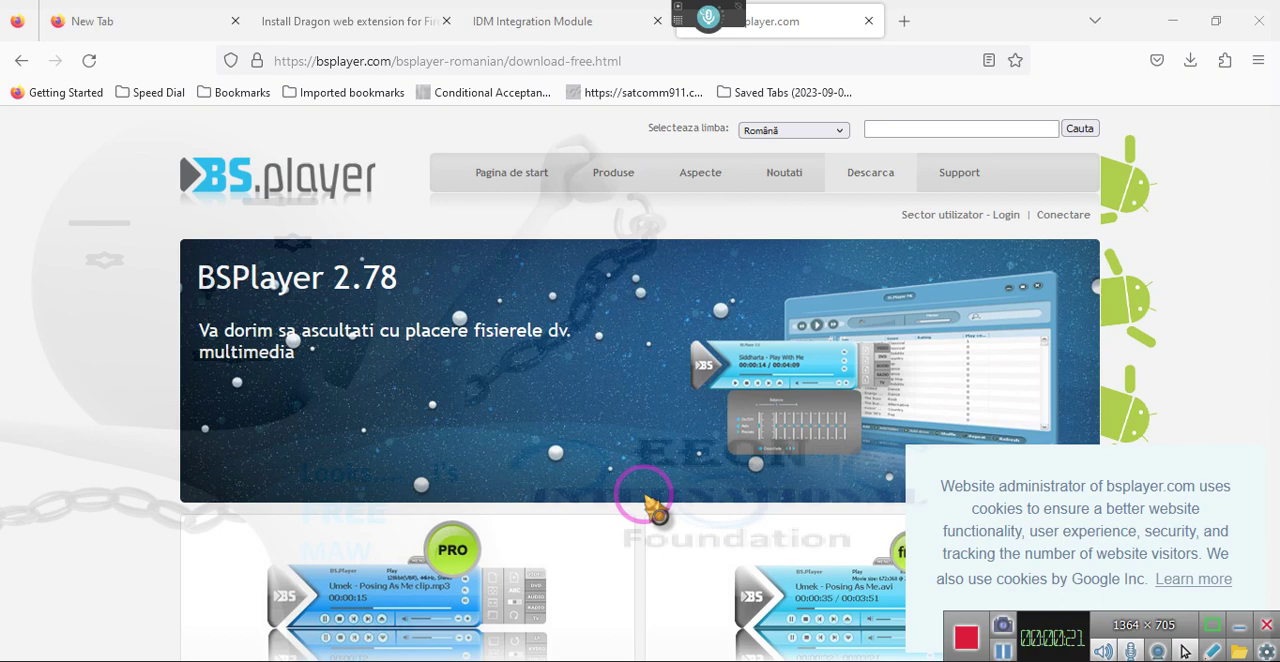
{"action": "scroll", "coordinate": [645, 500], "scroll_direction": "down", "scroll_amount": 1}
{"action": "scroll", "coordinate": [645, 495], "scroll_direction": "down", "scroll_amount": 4}
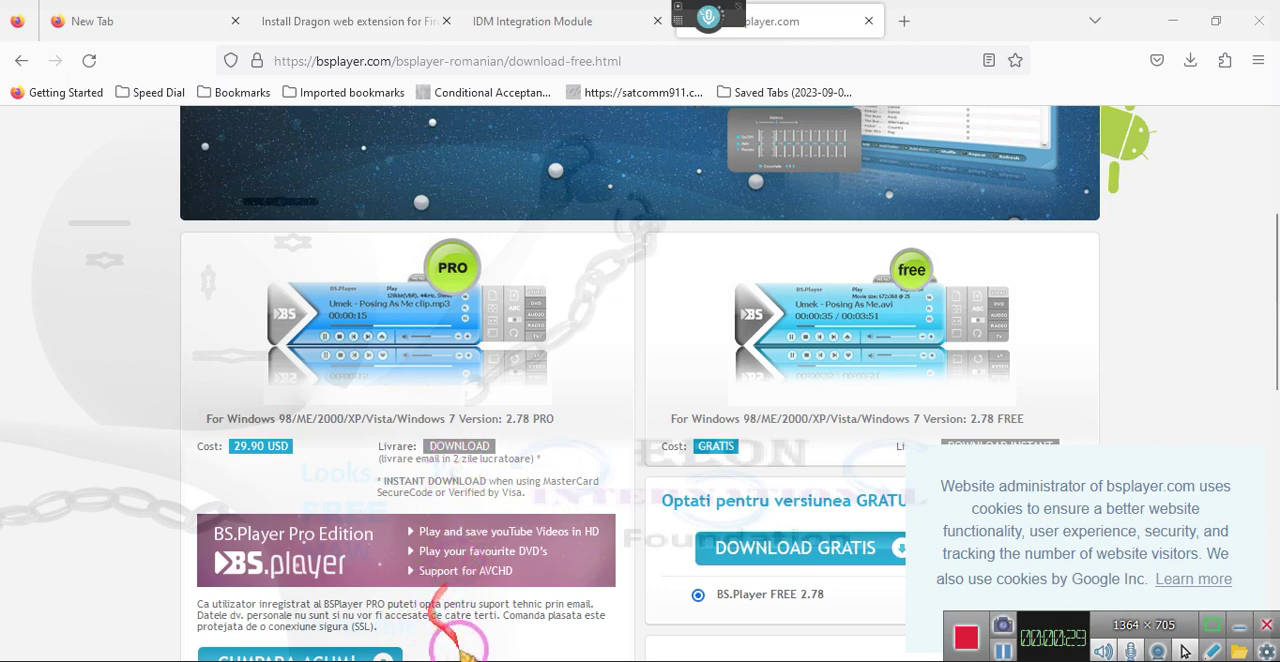
{"action": "scroll", "coordinate": [466, 600], "scroll_direction": "down", "scroll_amount": 2}
{"action": "scroll", "coordinate": [466, 650], "scroll_direction": "down", "scroll_amount": 1}
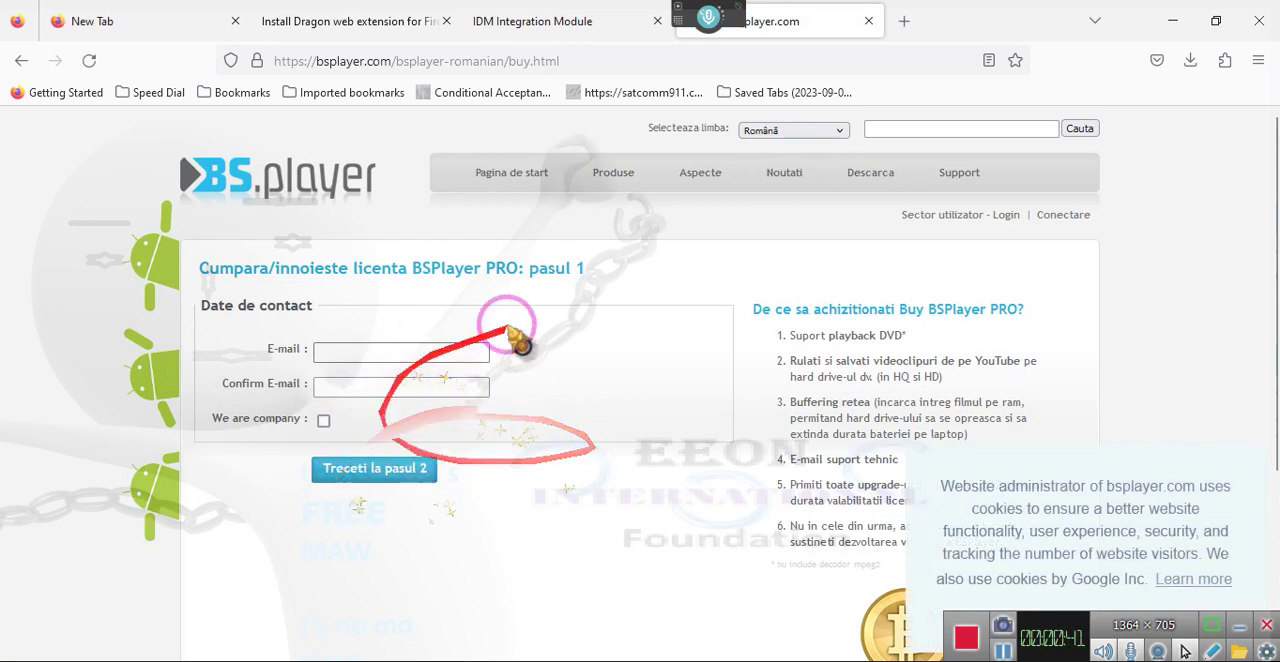
Step: Switch bsplayer.com to English, then go through Download FREE to the BS.Player PRO purchase form
{"action": "left_click", "coordinate": [838, 130]}
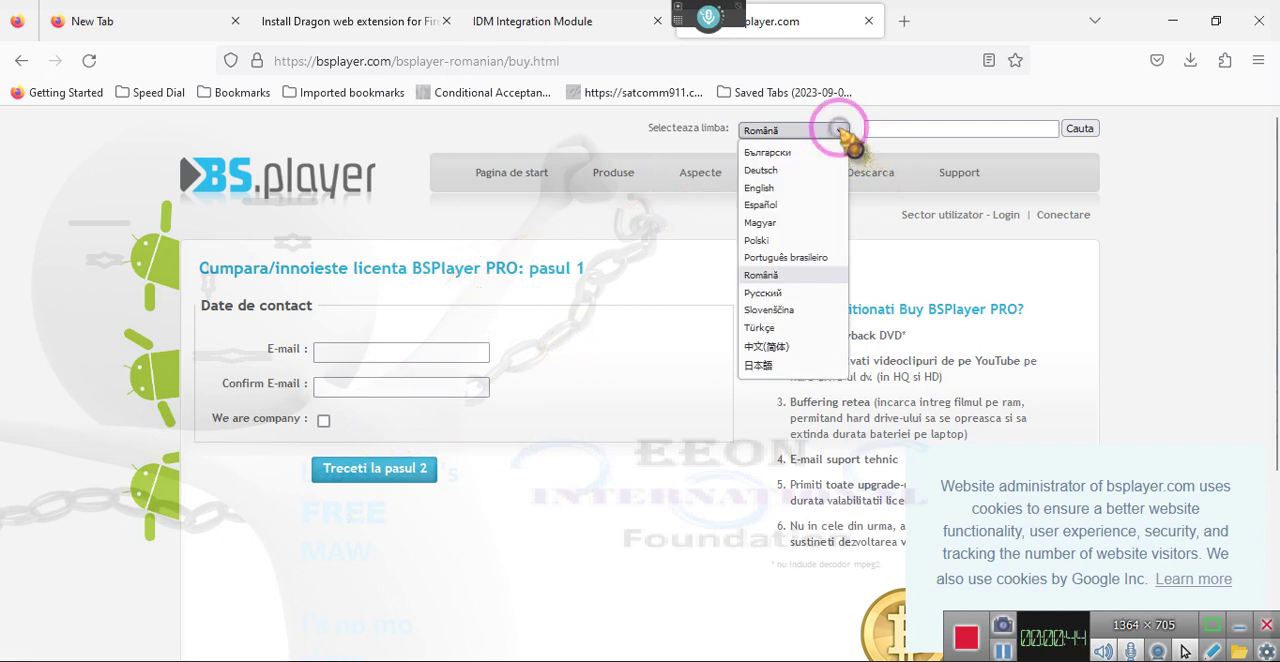
{"action": "left_click", "coordinate": [818, 188]}
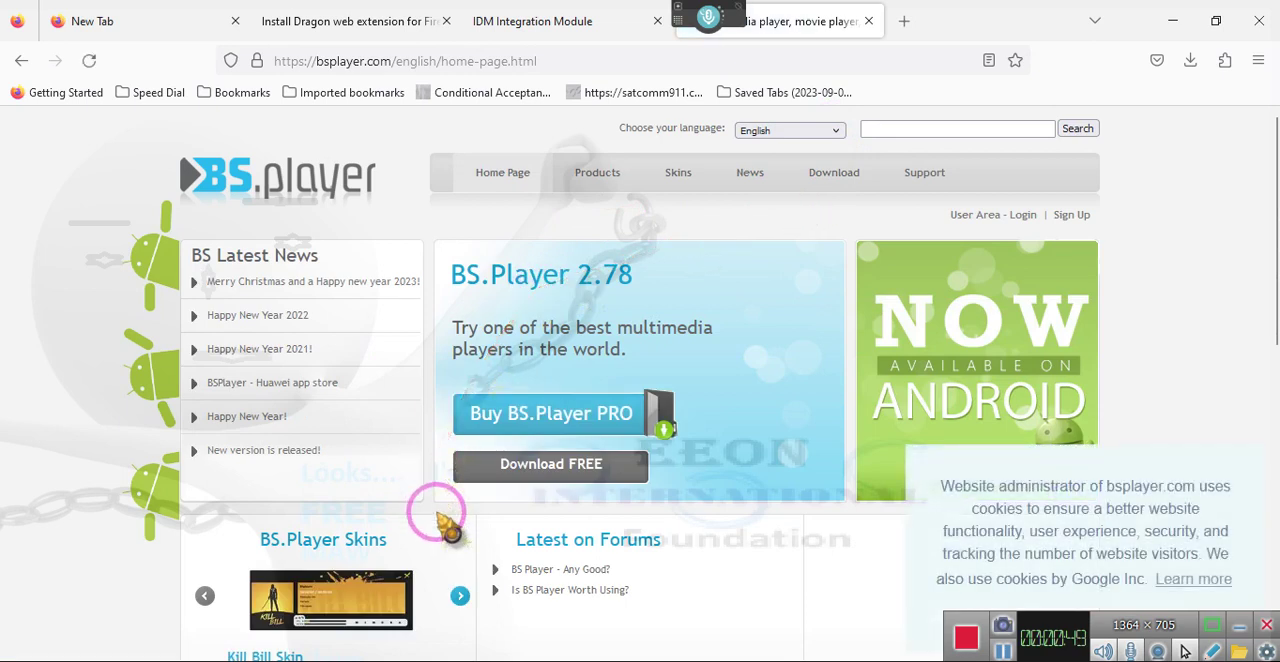
{"action": "left_click", "coordinate": [556, 472]}
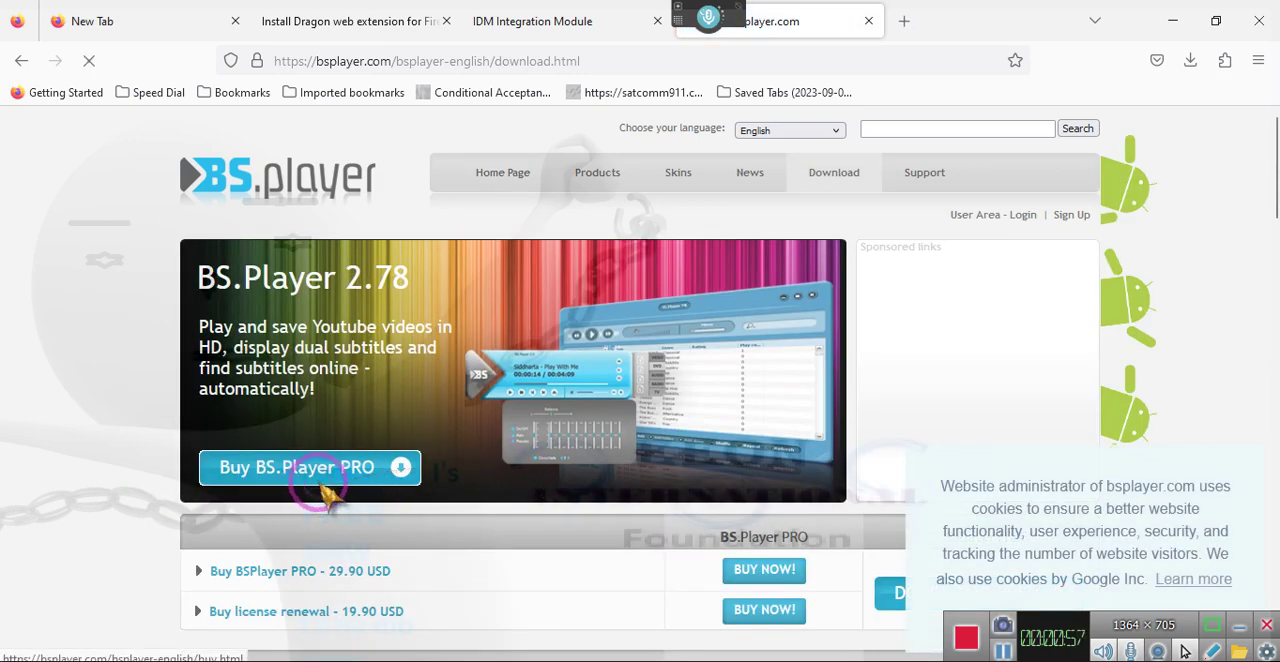
{"action": "left_click", "coordinate": [327, 492]}
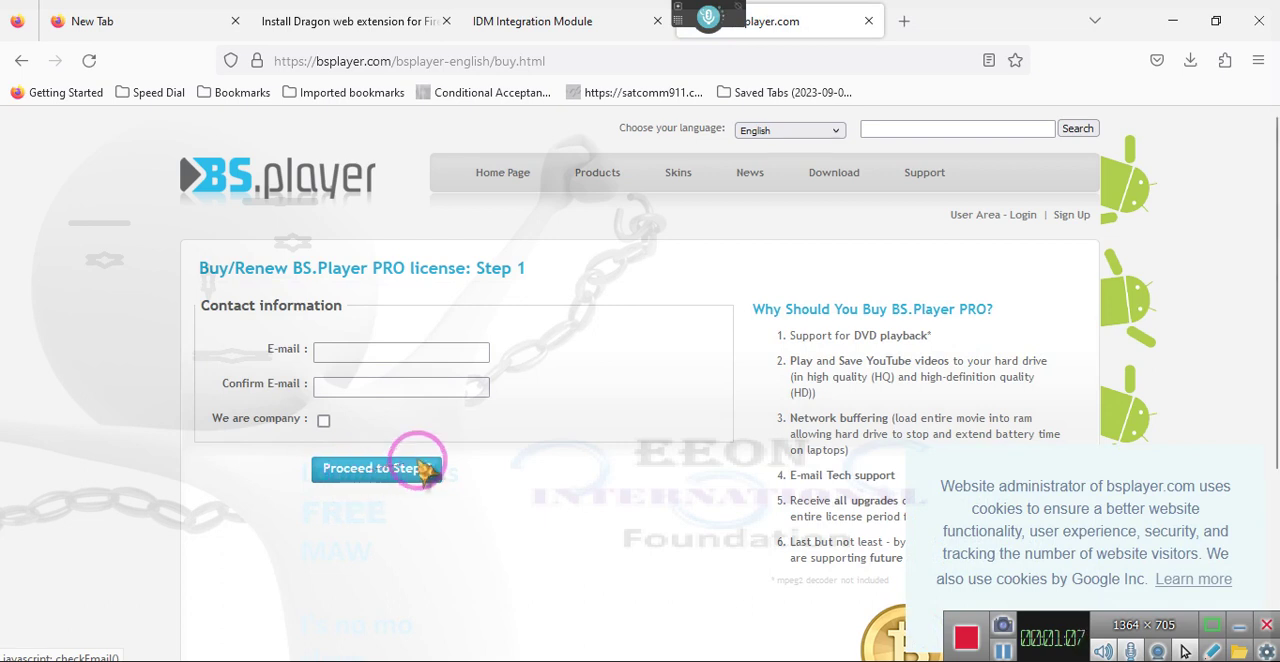
{"action": "scroll", "coordinate": [835, 480], "scroll_direction": "down", "scroll_amount": 2}
{"action": "scroll", "coordinate": [830, 470], "scroll_direction": "down", "scroll_amount": 1}
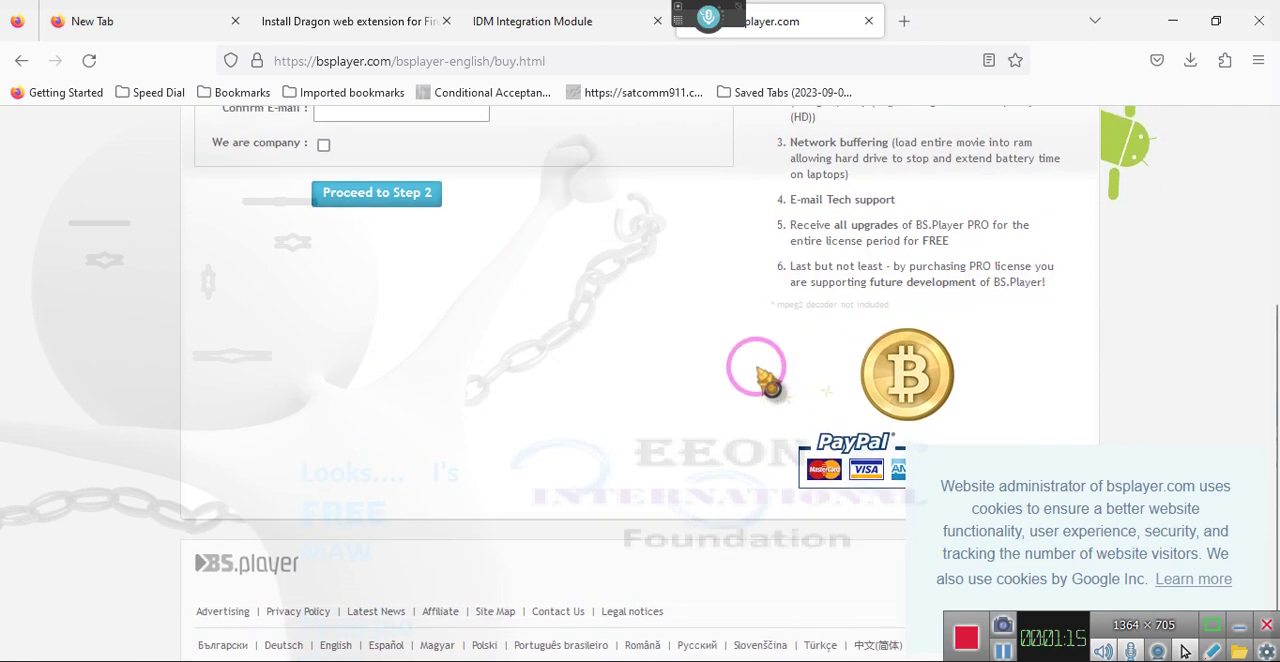
{"action": "scroll", "coordinate": [768, 380], "scroll_direction": "up", "scroll_amount": 3}
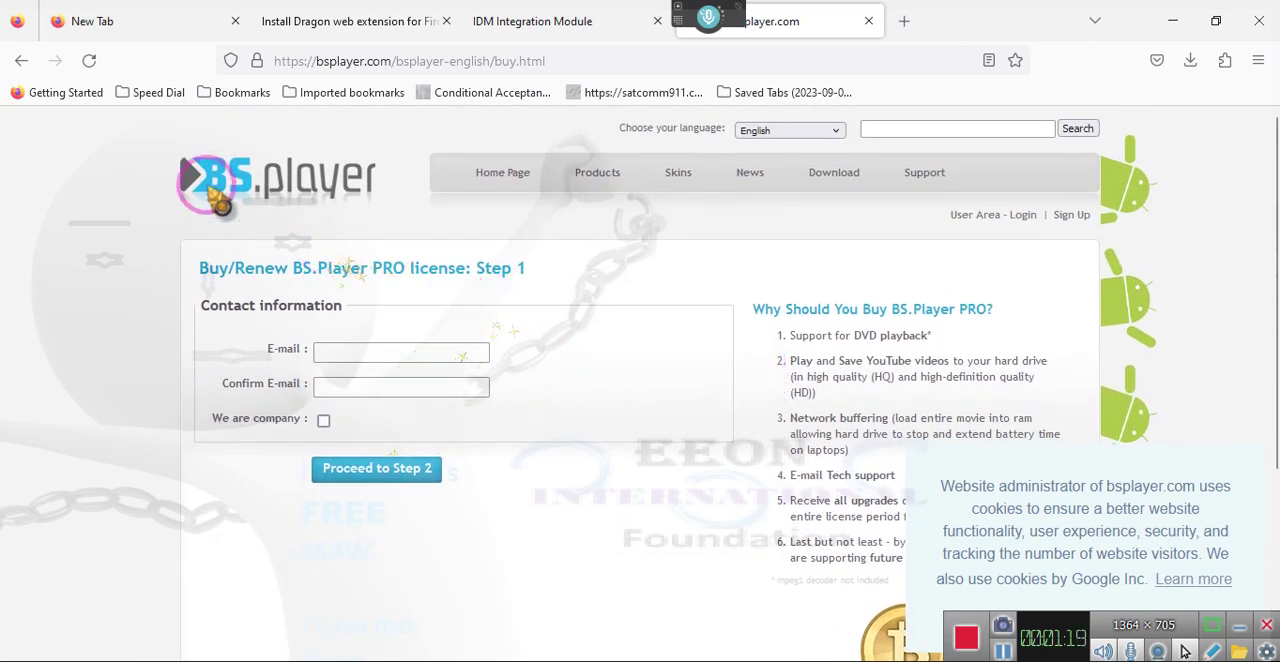
Step: Go back two pages to the English home page and reopen the PRO vs FREE comparison
{"action": "left_click", "coordinate": [22, 61]}
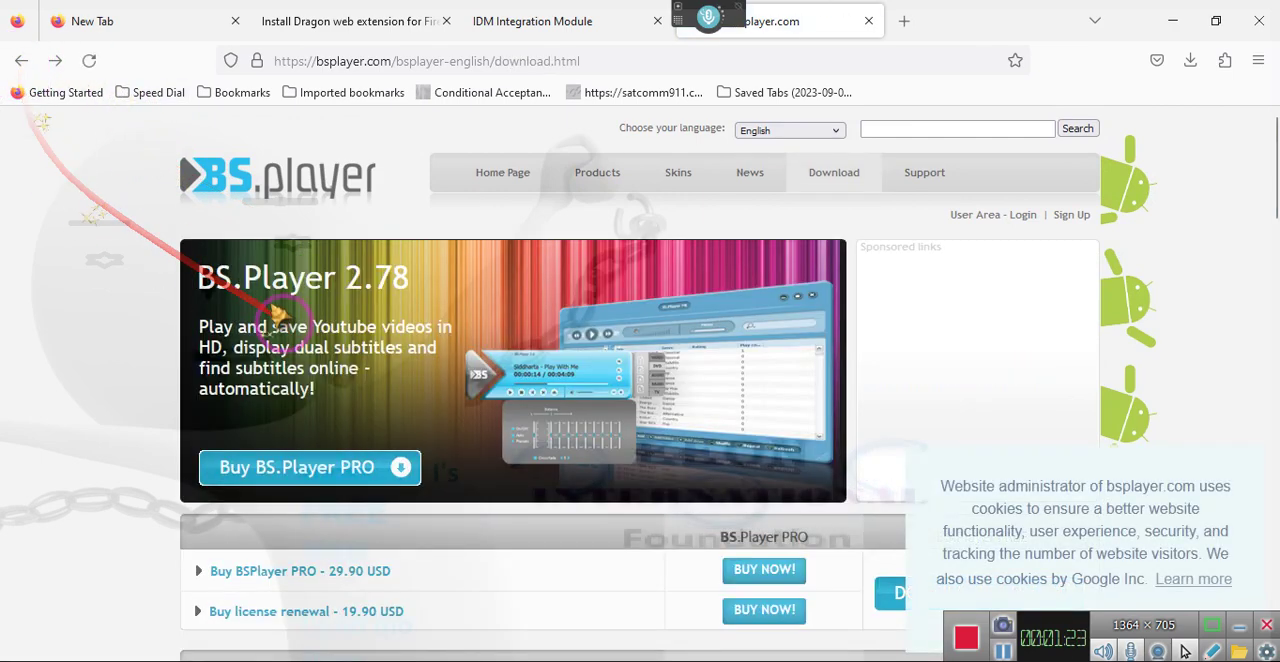
{"action": "scroll", "coordinate": [283, 322], "scroll_direction": "down", "scroll_amount": 1}
{"action": "scroll", "coordinate": [283, 322], "scroll_direction": "down", "scroll_amount": 2}
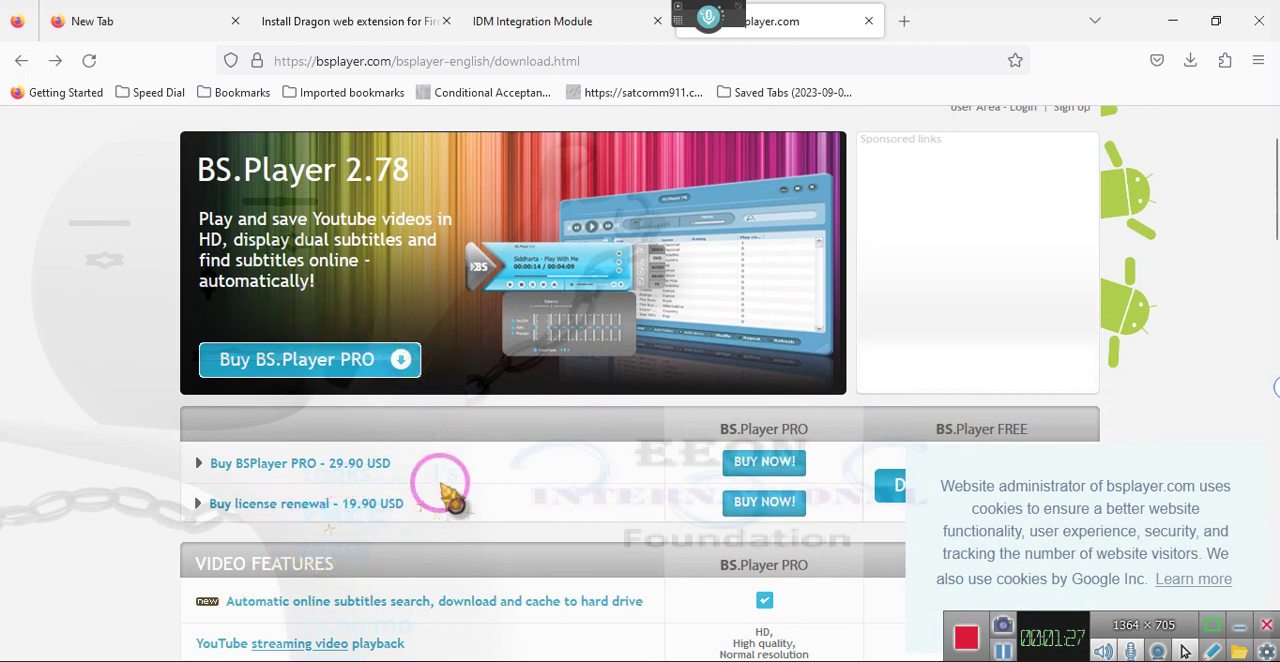
{"action": "scroll", "coordinate": [449, 492], "scroll_direction": "down", "scroll_amount": 3}
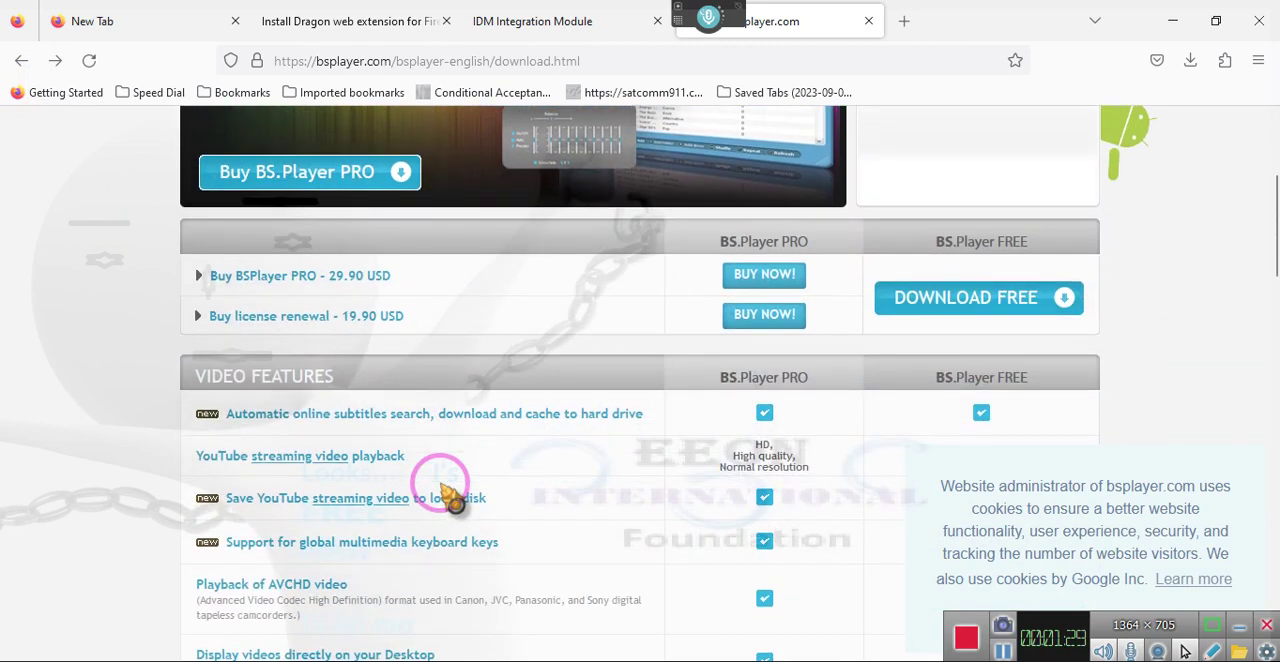
{"action": "scroll", "coordinate": [449, 492], "scroll_direction": "down", "scroll_amount": 2}
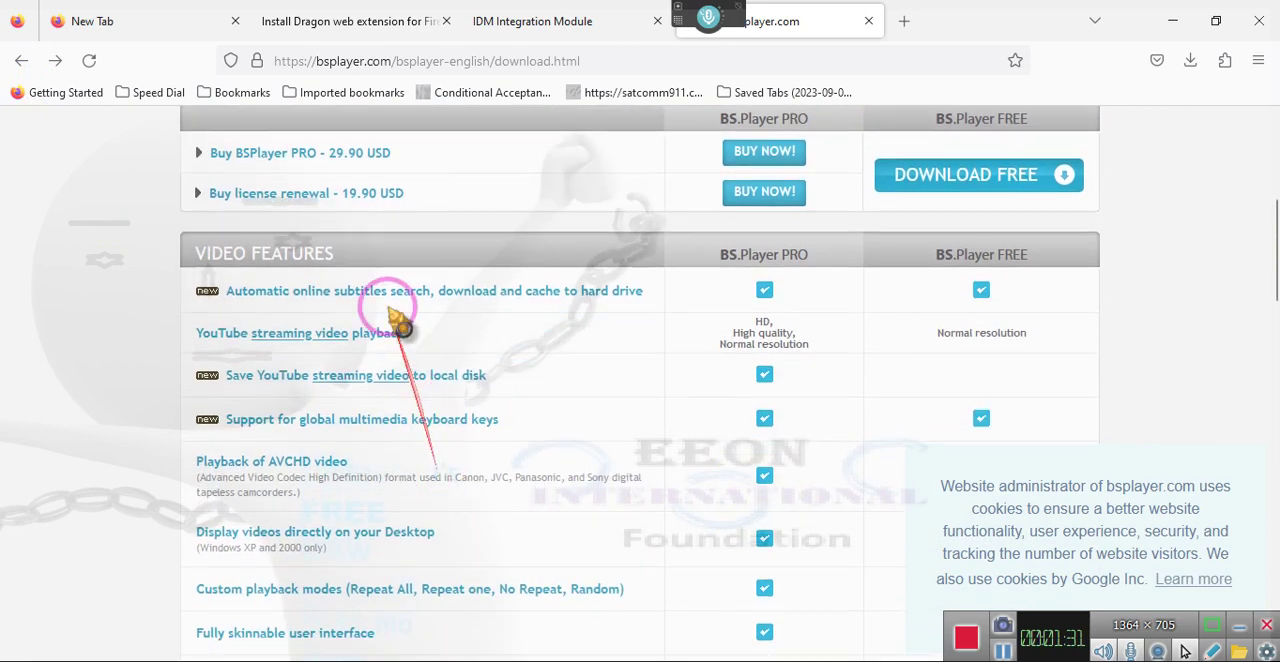
{"action": "left_click", "coordinate": [22, 61]}
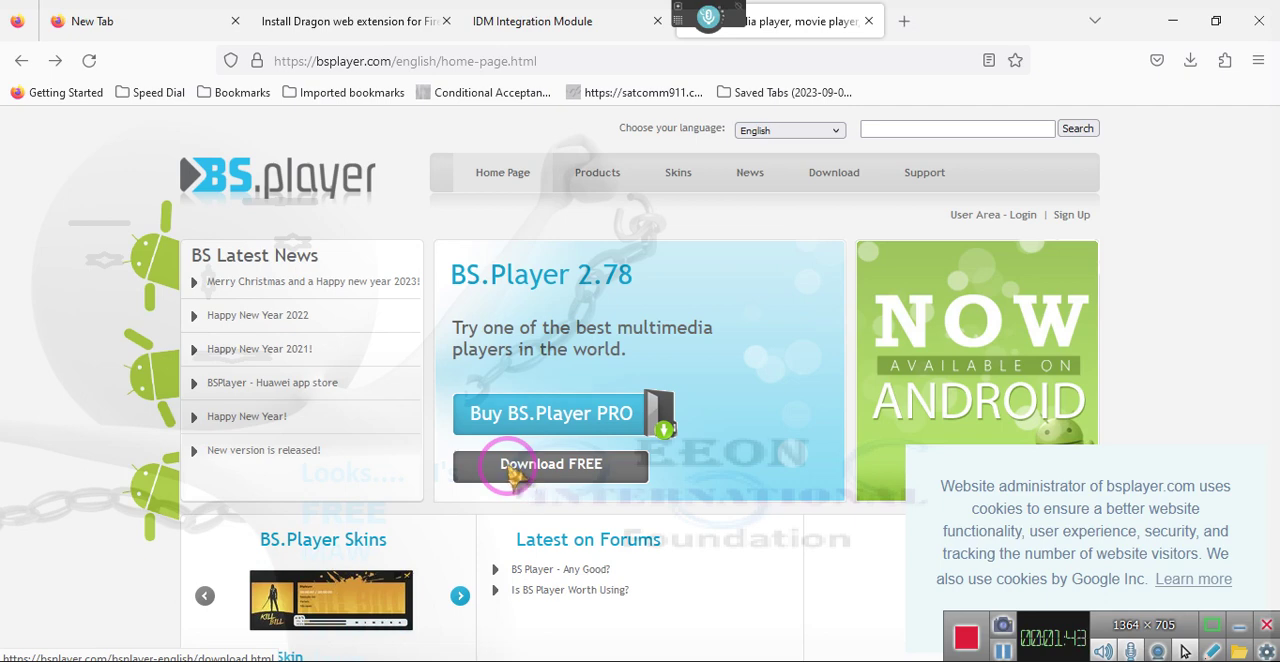
{"action": "left_click", "coordinate": [512, 477]}
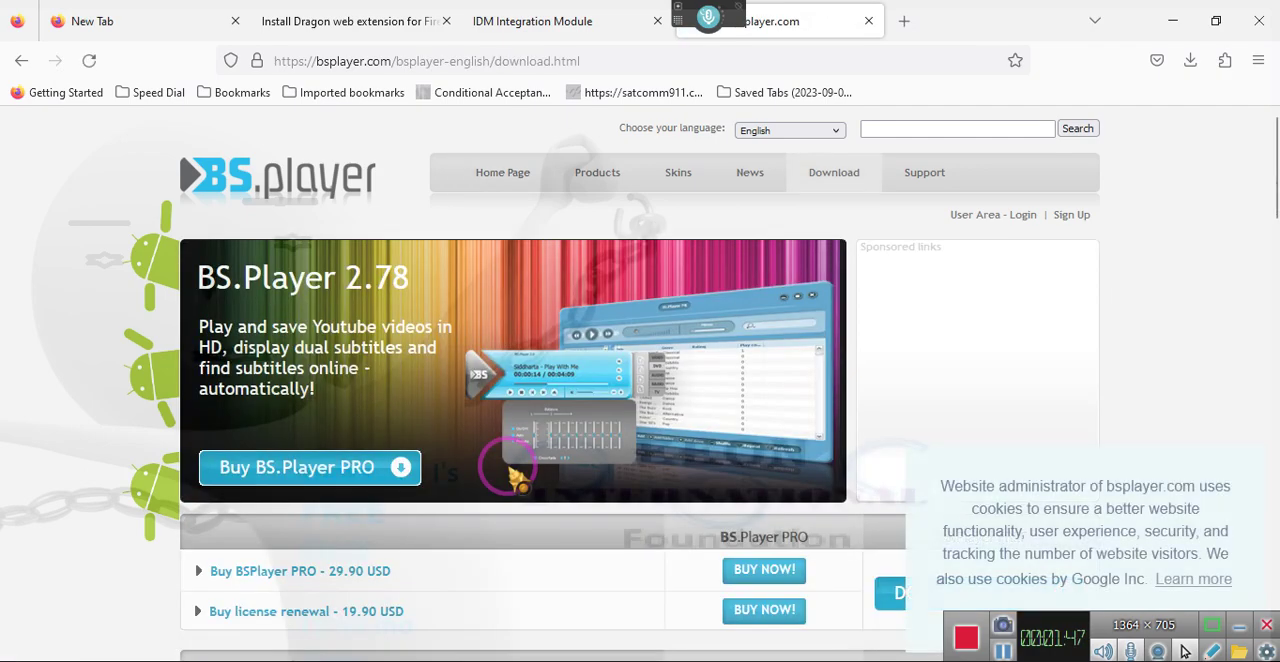
{"action": "scroll", "coordinate": [560, 470], "scroll_direction": "down", "scroll_amount": 1}
{"action": "scroll", "coordinate": [800, 440], "scroll_direction": "down", "scroll_amount": 3}
{"action": "scroll", "coordinate": [800, 440], "scroll_direction": "down", "scroll_amount": 6}
{"action": "scroll", "coordinate": [802, 440], "scroll_direction": "up", "scroll_amount": 1}
{"action": "scroll", "coordinate": [803, 440], "scroll_direction": "up", "scroll_amount": 1}
{"action": "scroll", "coordinate": [800, 437], "scroll_direction": "up", "scroll_amount": 2}
{"action": "scroll", "coordinate": [800, 437], "scroll_direction": "up", "scroll_amount": 1}
{"action": "scroll", "coordinate": [800, 437], "scroll_direction": "up", "scroll_amount": 2}
{"action": "scroll", "coordinate": [1008, 270], "scroll_direction": "up", "scroll_amount": 1}
{"action": "scroll", "coordinate": [1007, 265], "scroll_direction": "up", "scroll_amount": 1}
{"action": "scroll", "coordinate": [1006, 260], "scroll_direction": "up", "scroll_amount": 2}
{"action": "scroll", "coordinate": [1008, 258], "scroll_direction": "up", "scroll_amount": 2}
{"action": "scroll", "coordinate": [1008, 258], "scroll_direction": "up", "scroll_amount": 2}
{"action": "scroll", "coordinate": [1008, 258], "scroll_direction": "up", "scroll_amount": 1}
{"action": "scroll", "coordinate": [1008, 258], "scroll_direction": "up", "scroll_amount": 3}
{"action": "scroll", "coordinate": [1008, 258], "scroll_direction": "up", "scroll_amount": 1}
{"action": "key", "text": "End"}
{"action": "scroll", "coordinate": [1006, 240], "scroll_direction": "up", "scroll_amount": 3}
{"action": "scroll", "coordinate": [1002, 236], "scroll_direction": "down", "scroll_amount": 1}
{"action": "scroll", "coordinate": [1000, 234], "scroll_direction": "down", "scroll_amount": 2}
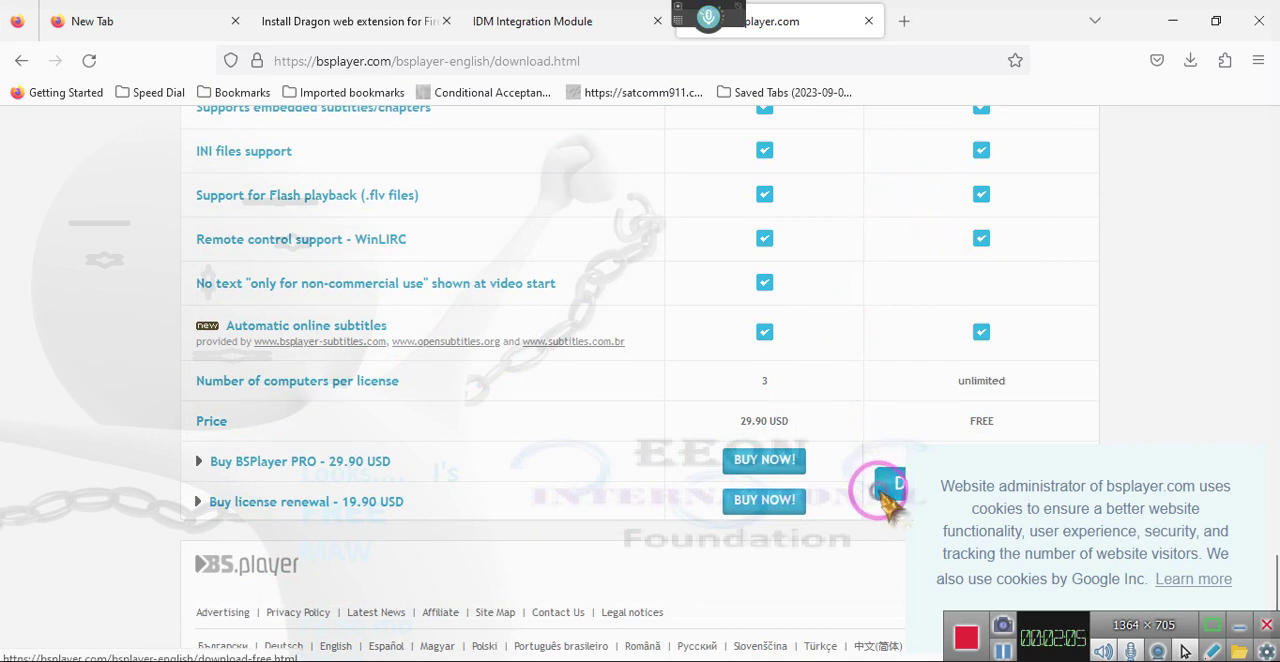
Step: Start the BS.Player FREE 2.78 download and retry bsplayer278.setup.exe and idman642build2.exe
{"action": "left_click", "coordinate": [889, 505]}
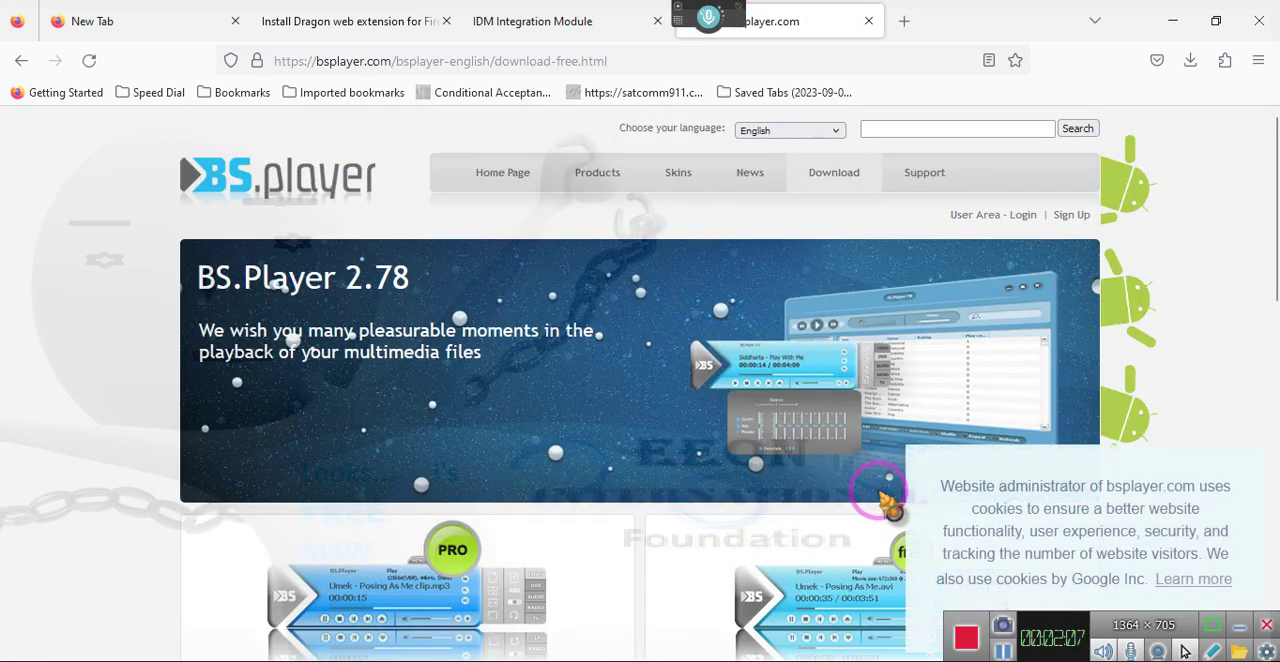
{"action": "scroll", "coordinate": [795, 512], "scroll_direction": "down", "scroll_amount": 3}
{"action": "scroll", "coordinate": [795, 510], "scroll_direction": "down", "scroll_amount": 1}
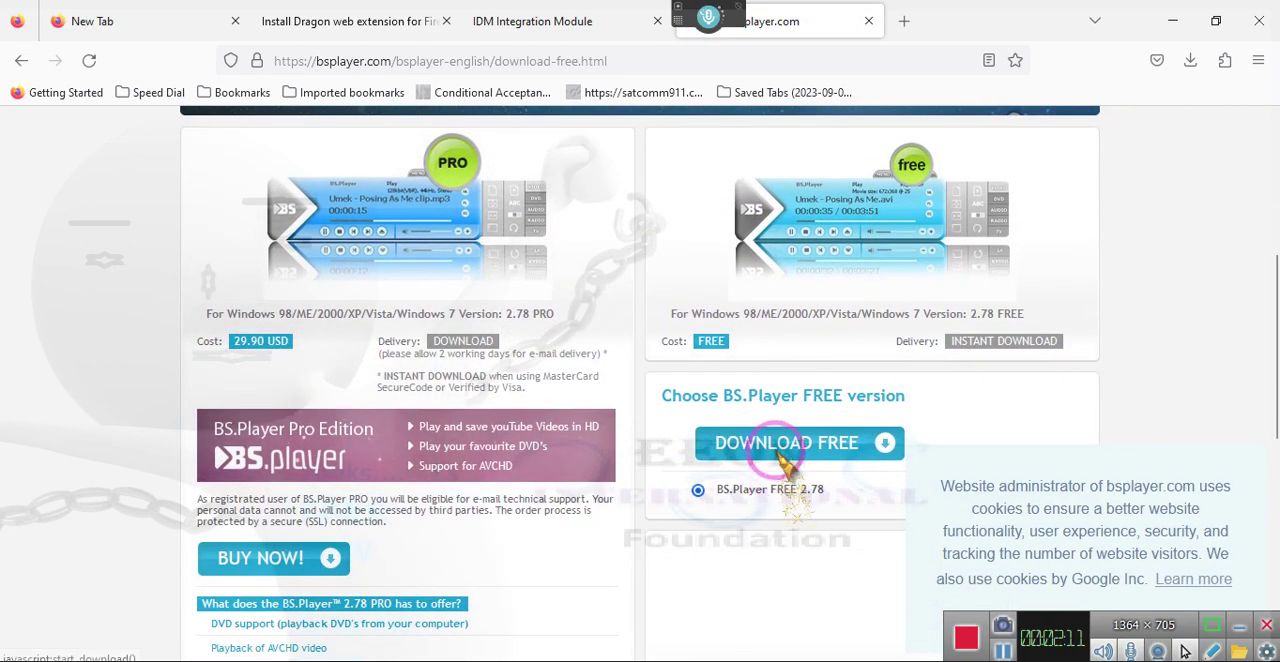
{"action": "left_click", "coordinate": [785, 452]}
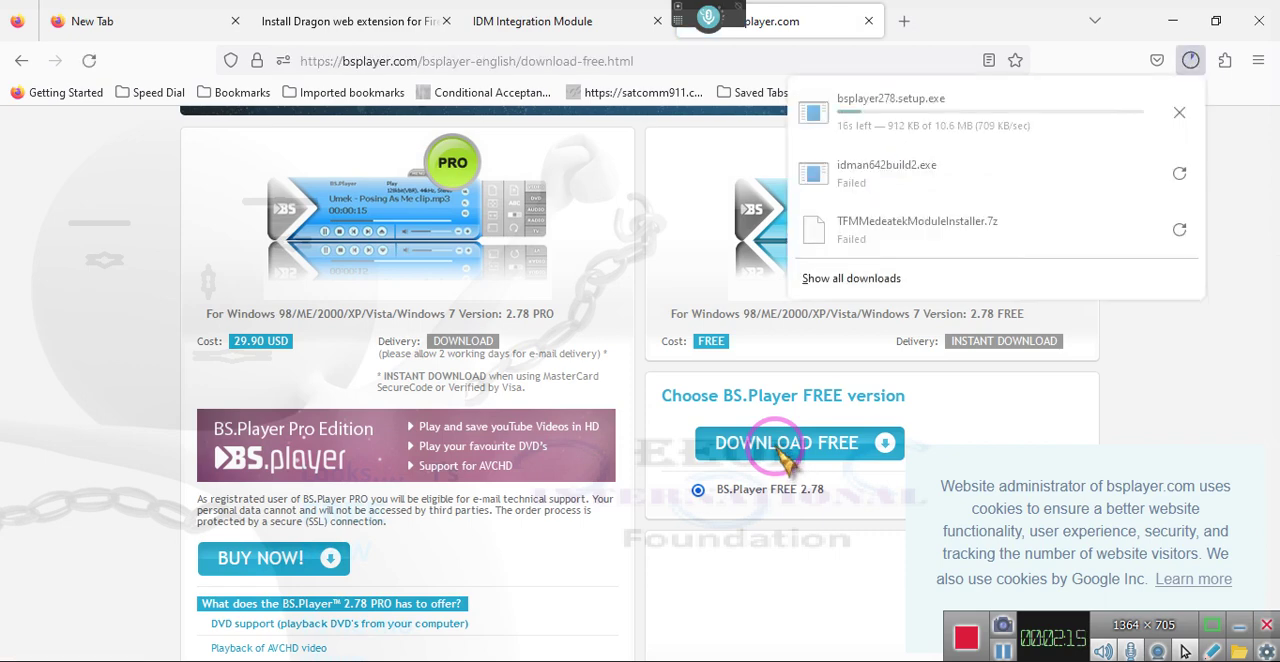
{"action": "left_click", "coordinate": [1179, 172]}
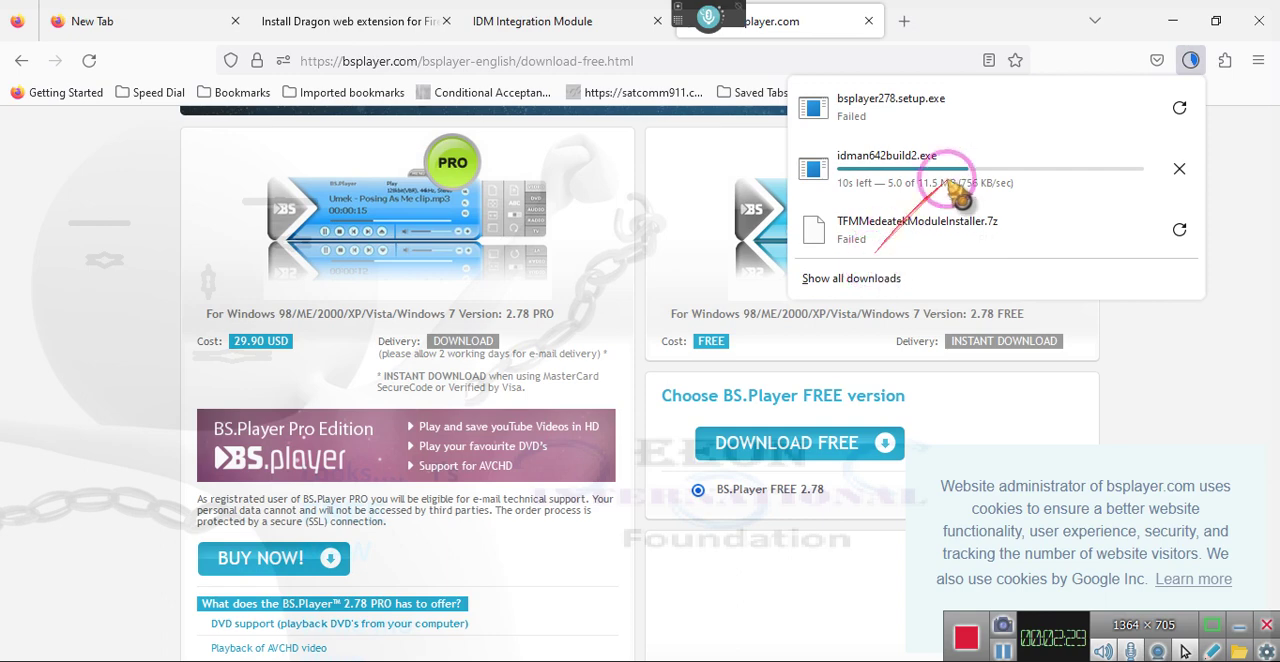
{"action": "left_click", "coordinate": [1180, 107]}
{"action": "left_click", "coordinate": [1179, 165]}
{"action": "left_click", "coordinate": [1180, 107]}
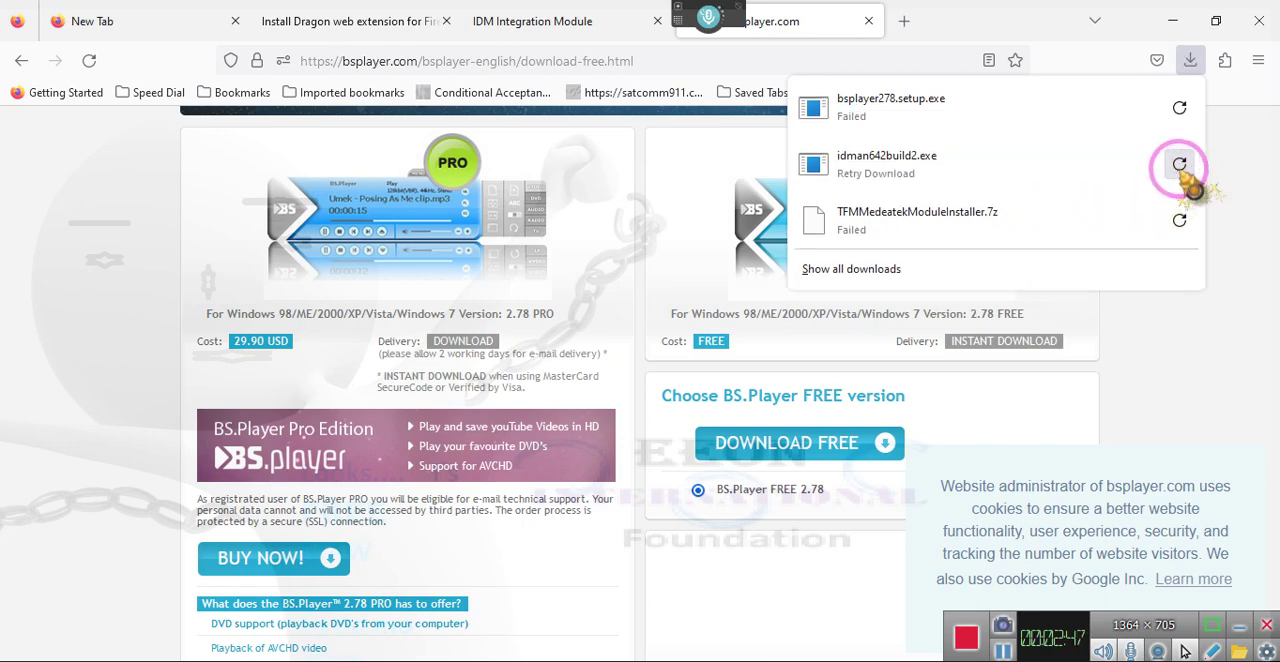
Step: Restart idman642build2.exe and repeatedly cancel and retry the bsplayer278.setup.exe download
{"action": "left_click", "coordinate": [1179, 173]}
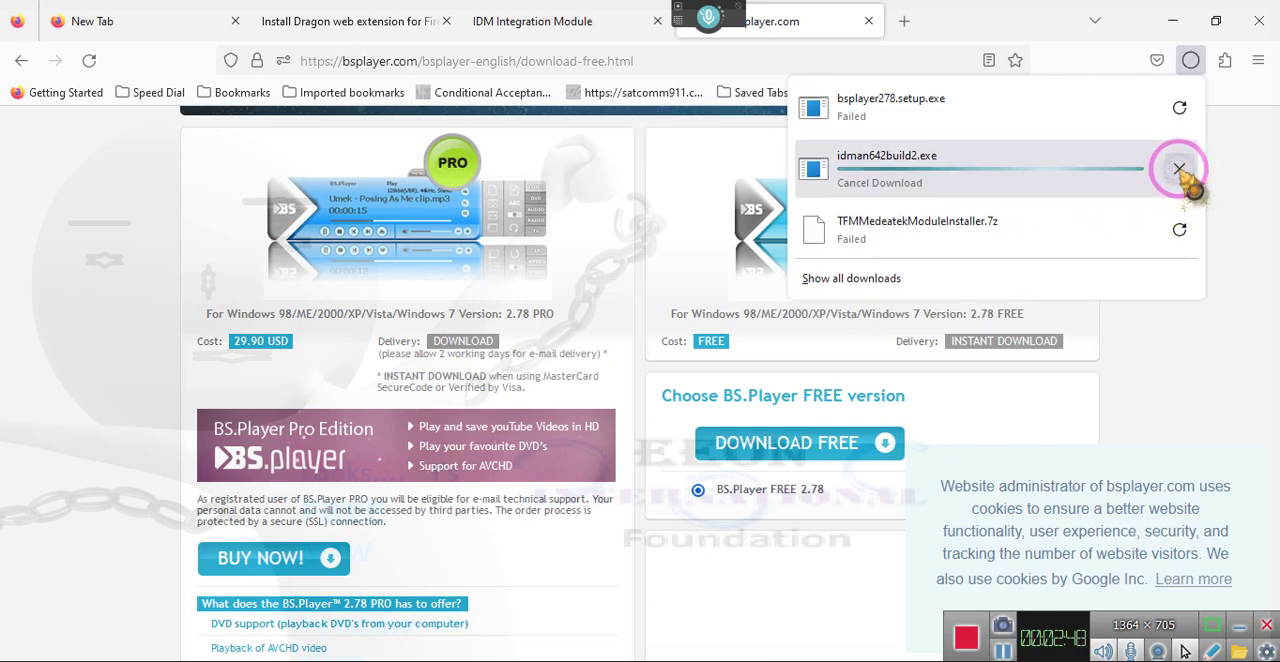
{"action": "left_click", "coordinate": [1180, 108]}
{"action": "left_click", "coordinate": [1180, 109]}
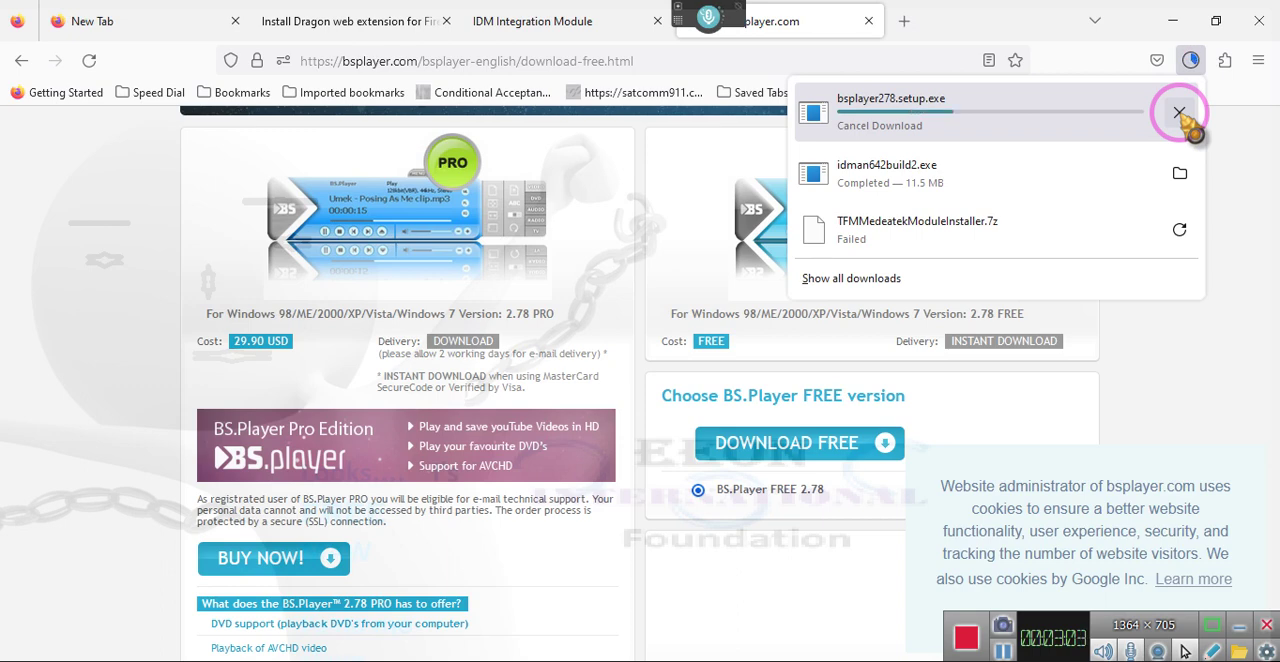
{"action": "left_click", "coordinate": [1179, 112]}
{"action": "left_click", "coordinate": [1180, 108]}
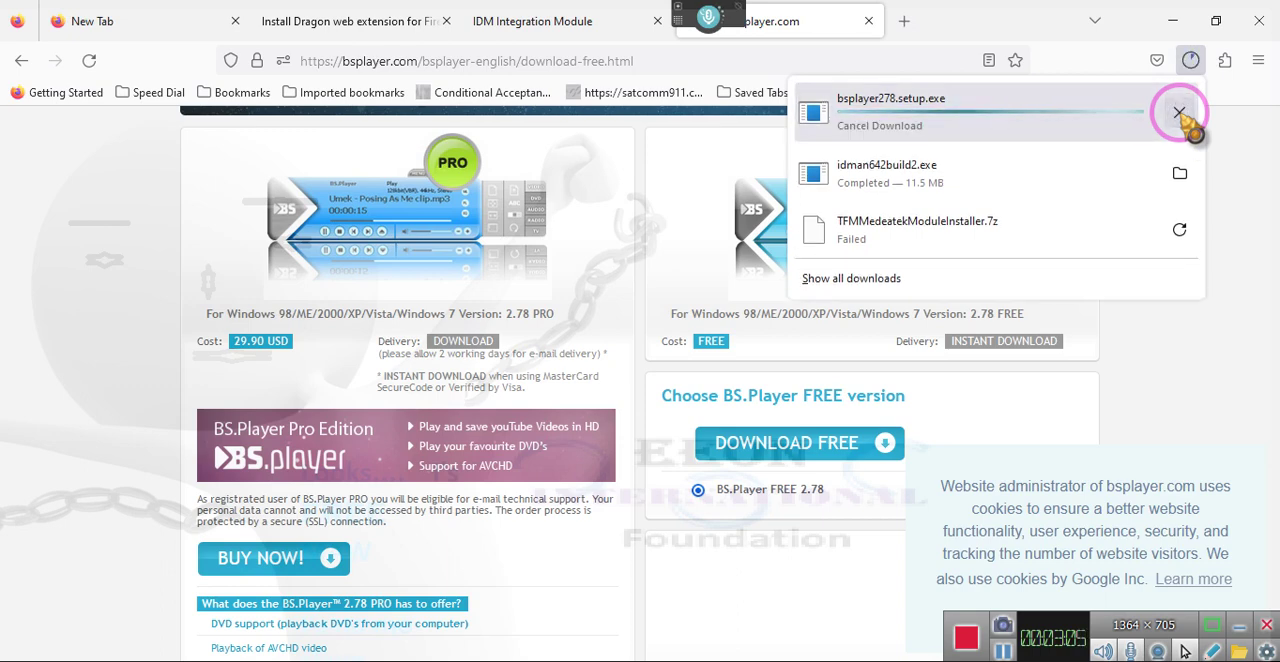
{"action": "left_click", "coordinate": [1180, 112]}
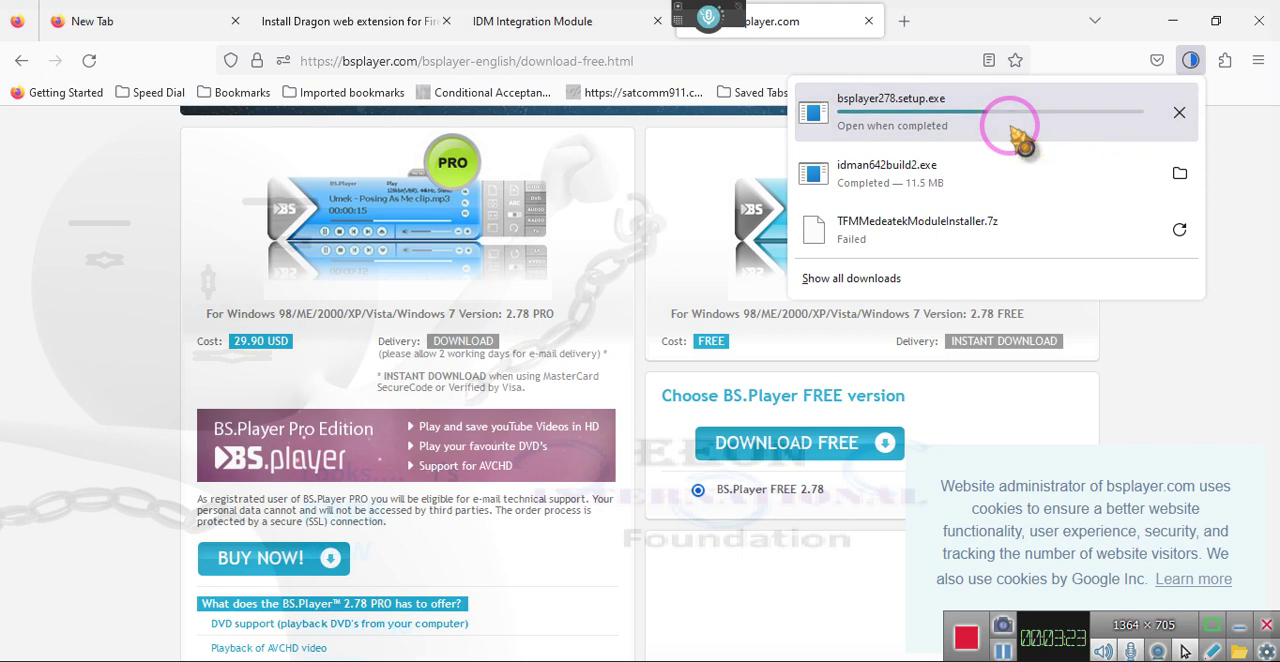
{"action": "left_click", "coordinate": [1012, 128]}
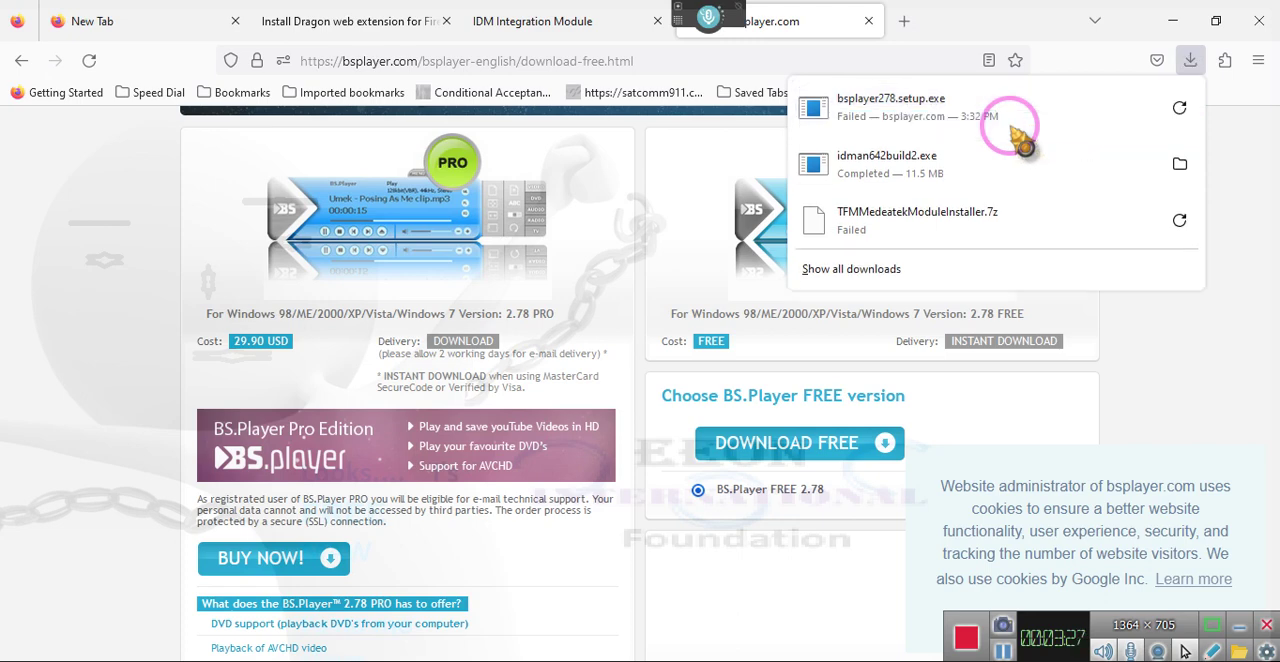
{"action": "left_click", "coordinate": [1180, 110]}
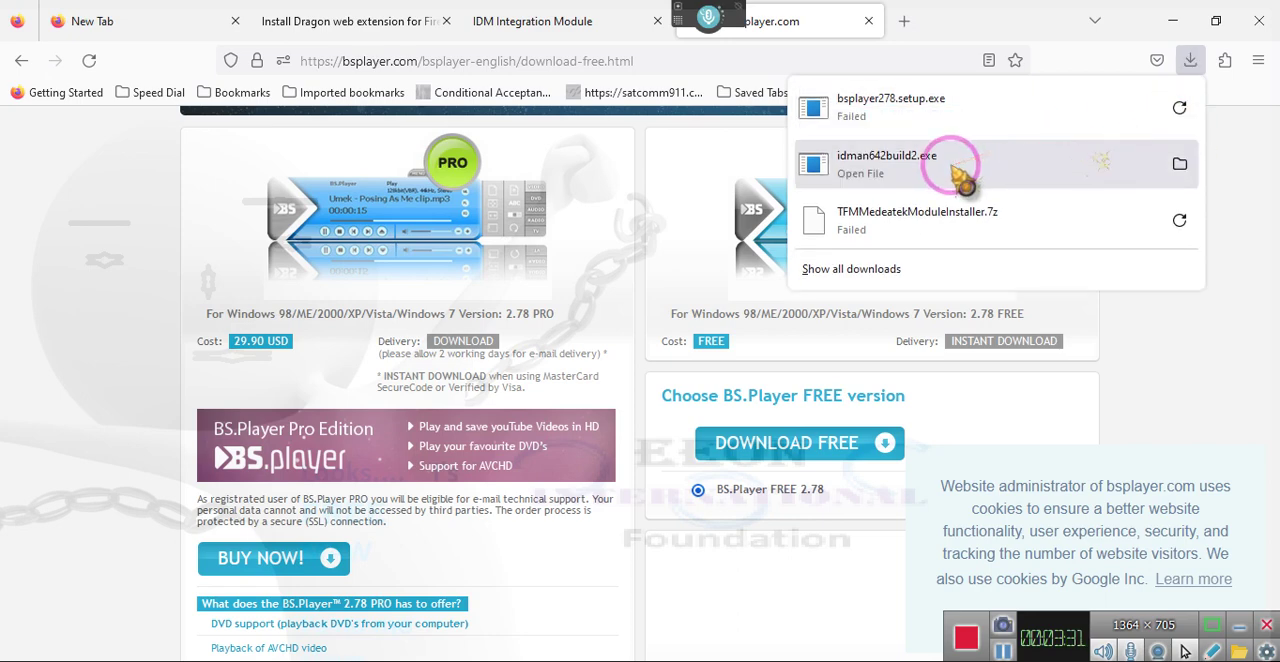
{"action": "left_click", "coordinate": [1181, 110]}
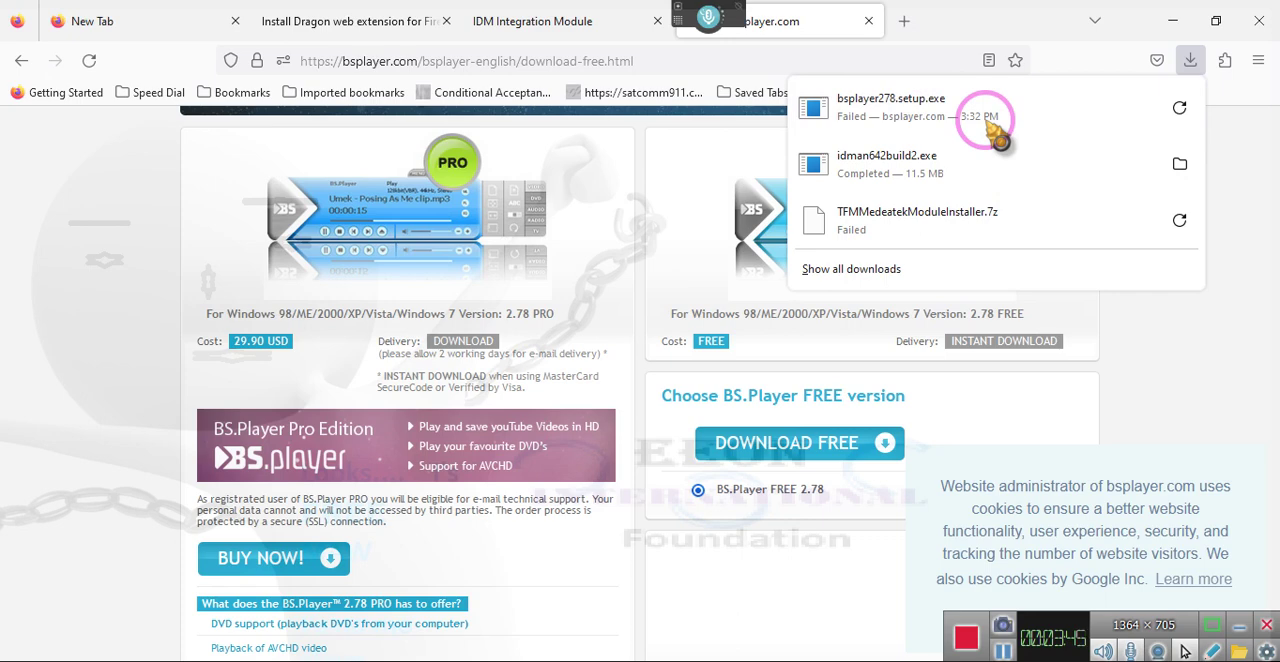
Step: Retry the stalled bsplayer278.setup.exe once more, then remove the failed entry from history
{"action": "left_click", "coordinate": [1179, 108]}
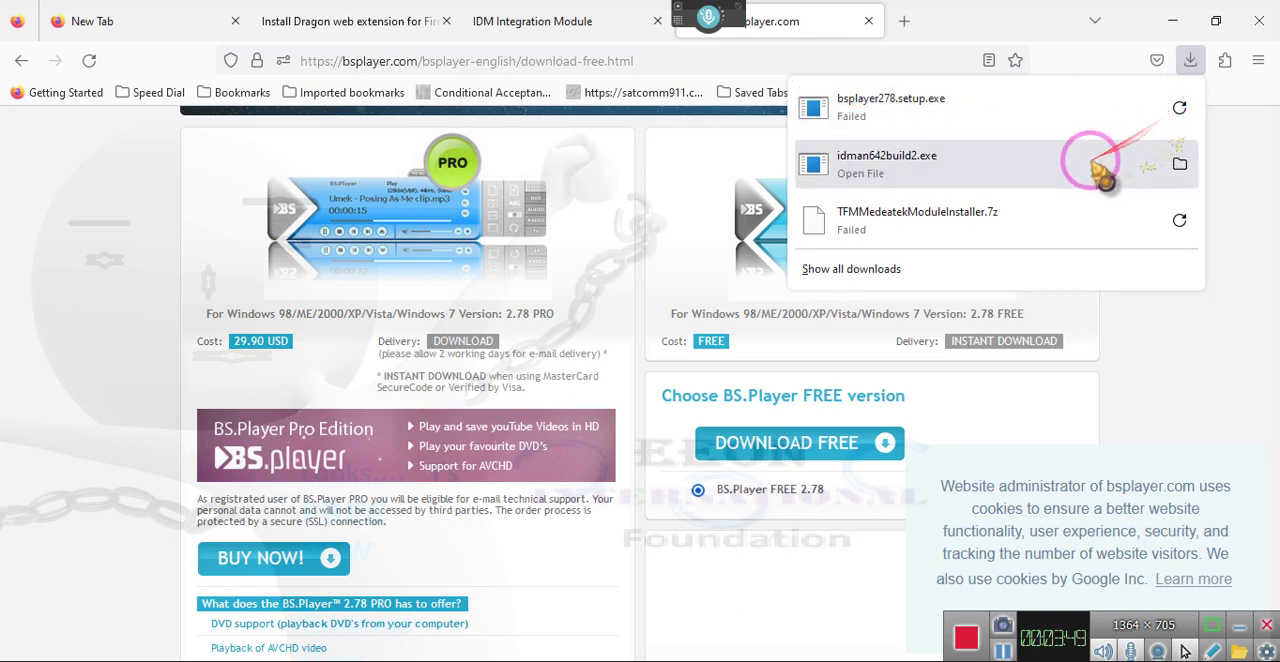
{"action": "left_click", "coordinate": [1179, 108]}
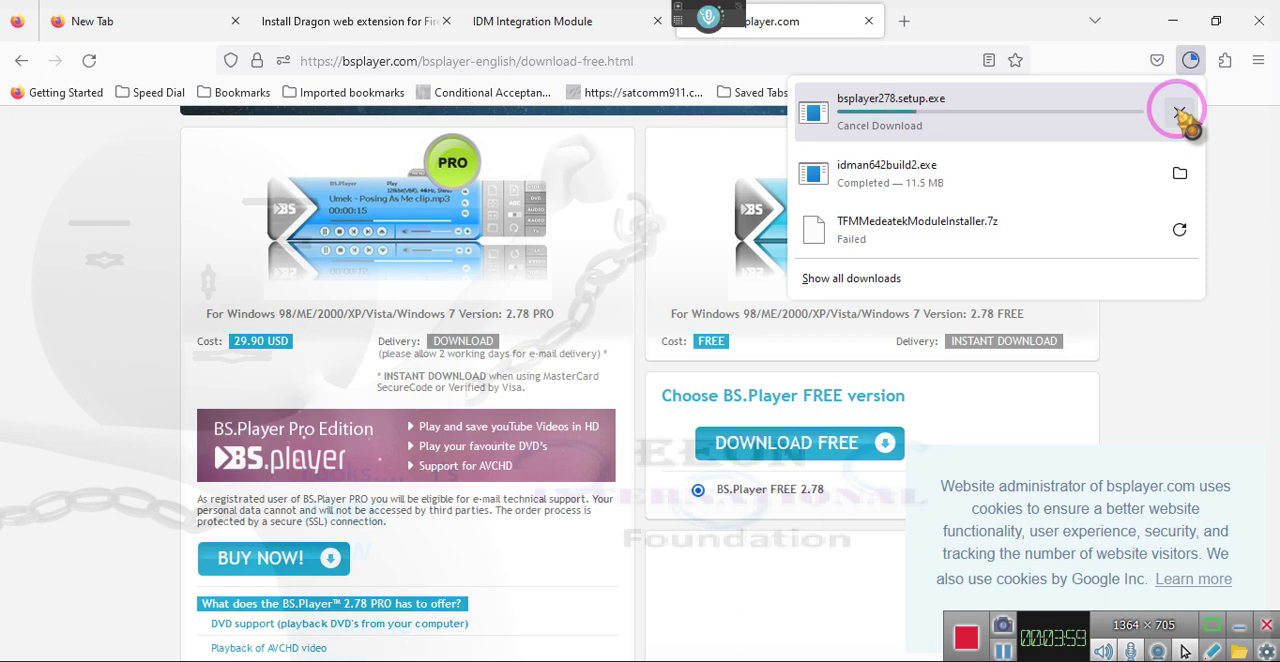
{"action": "left_click", "coordinate": [1180, 112]}
{"action": "left_click", "coordinate": [1180, 108]}
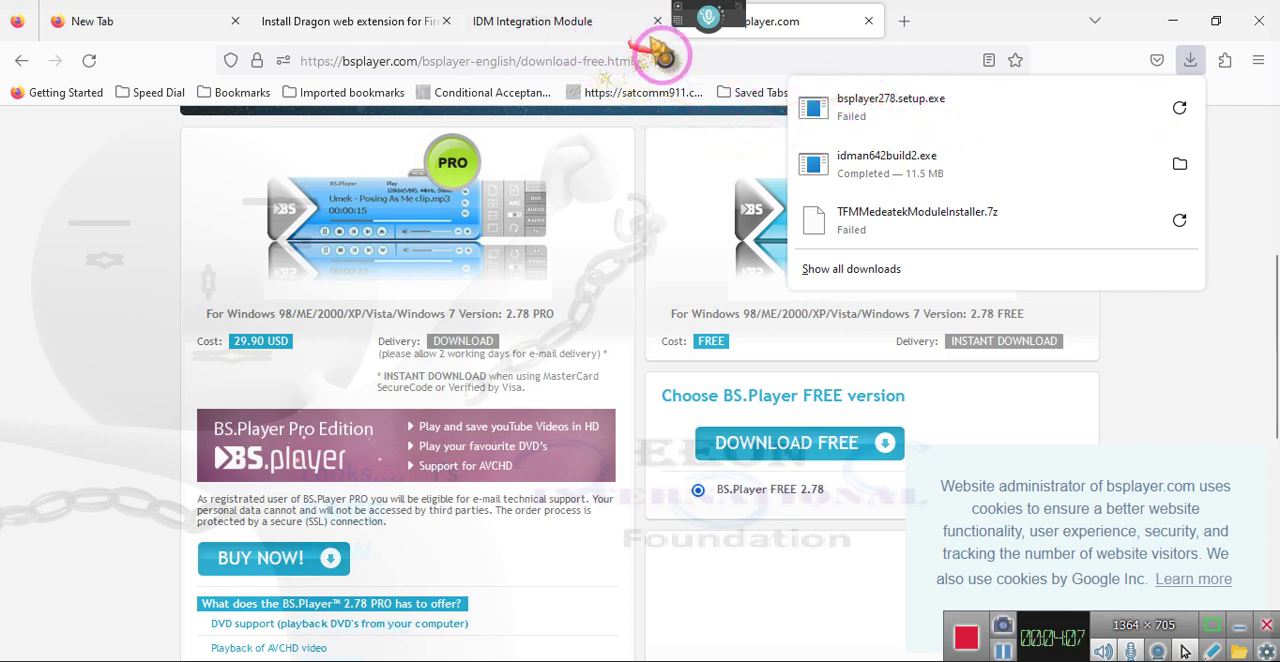
{"action": "left_click", "coordinate": [830, 110]}
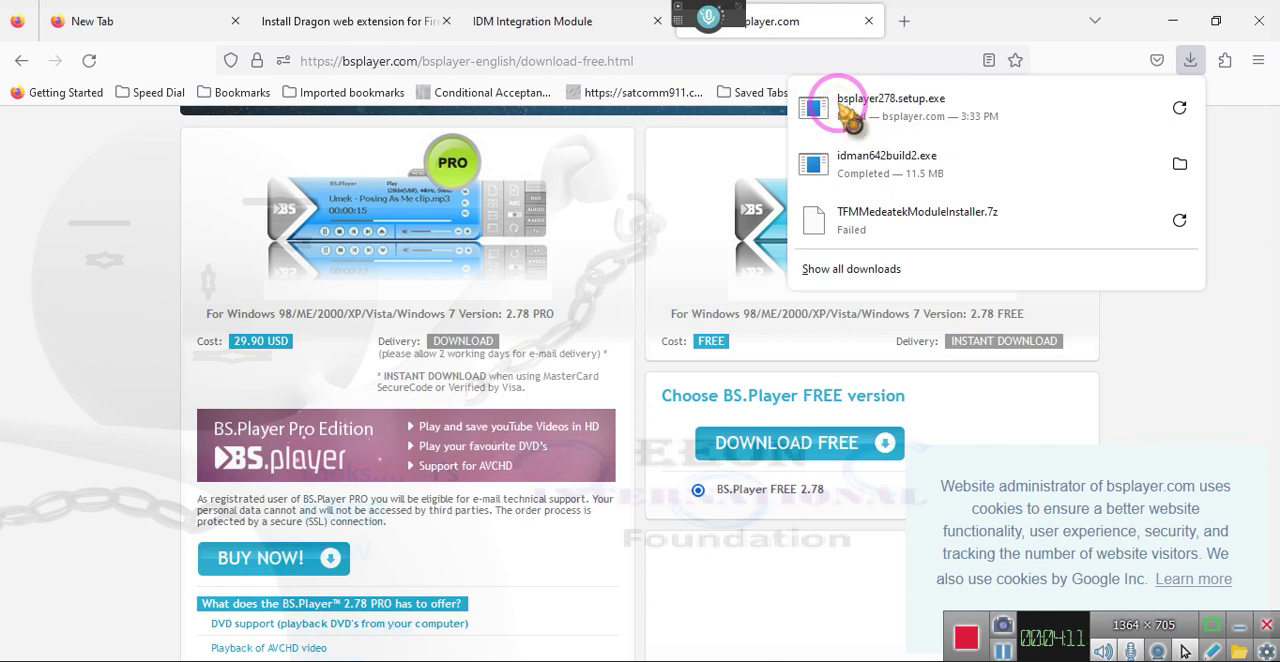
{"action": "right_click", "coordinate": [850, 118]}
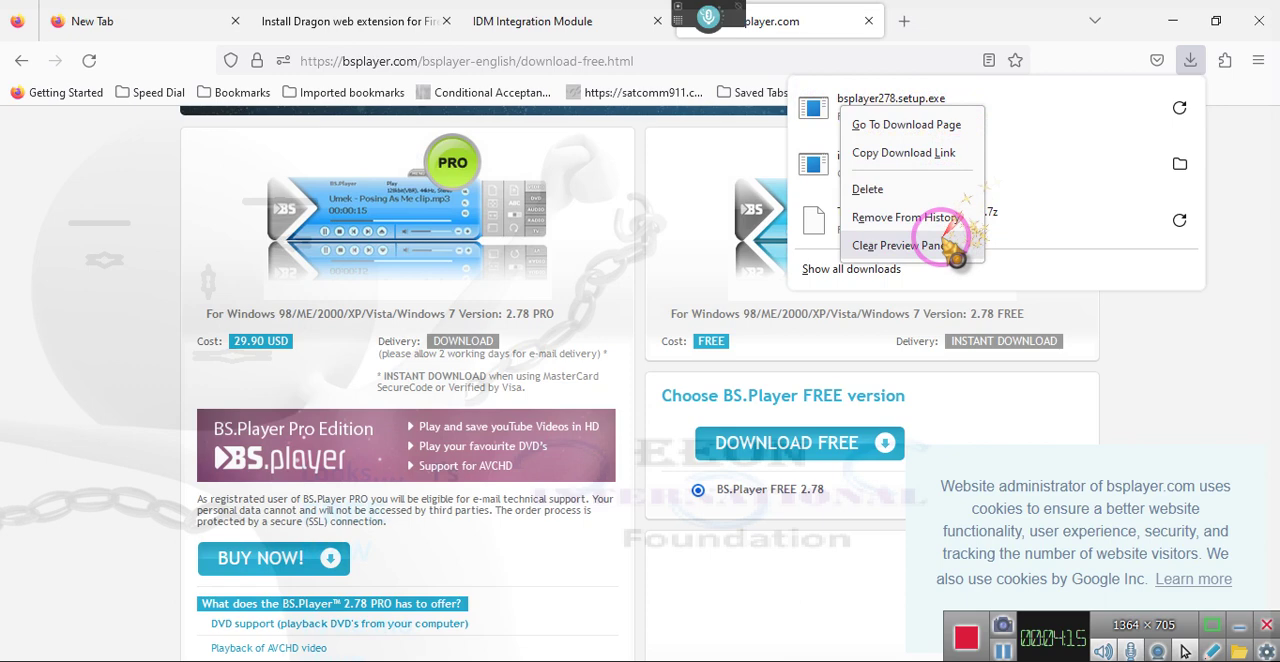
{"action": "left_click", "coordinate": [880, 220]}
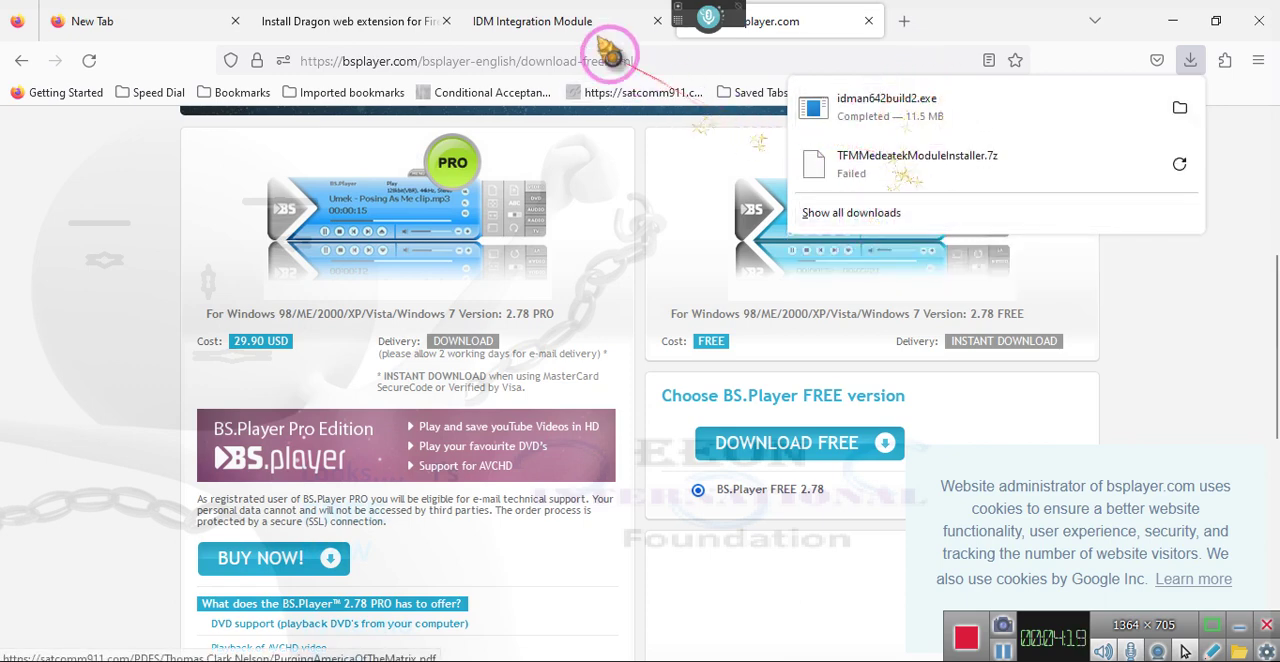
Step: Close the downloads list, minimize Firefox and the Coc Coc window, and bring Waterfox forward
{"action": "left_click", "coordinate": [650, 56]}
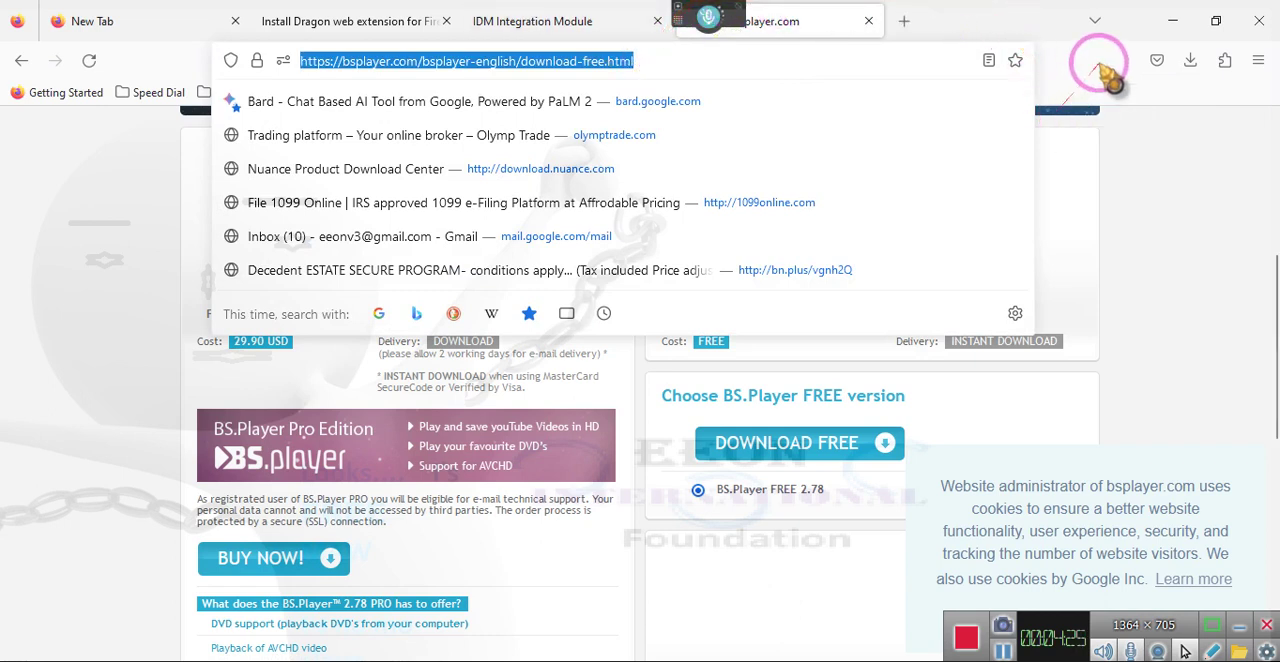
{"action": "left_click", "coordinate": [1046, 24]}
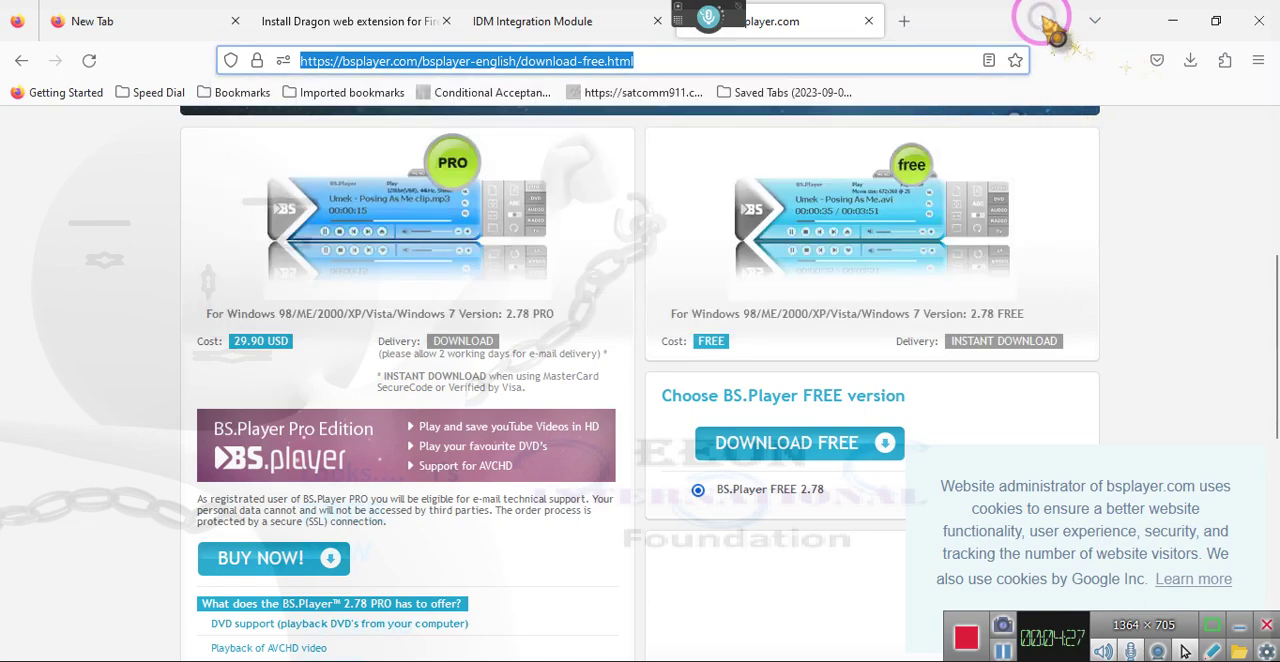
{"action": "left_click", "coordinate": [1172, 20]}
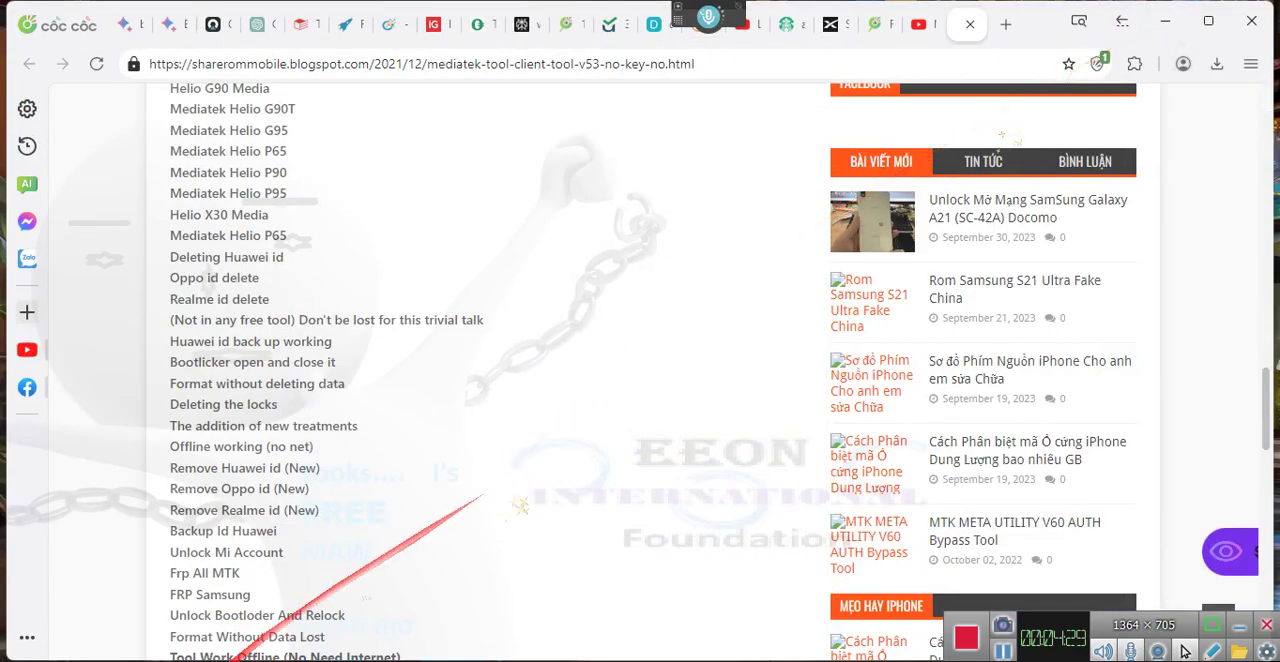
{"action": "left_click", "coordinate": [257, 658]}
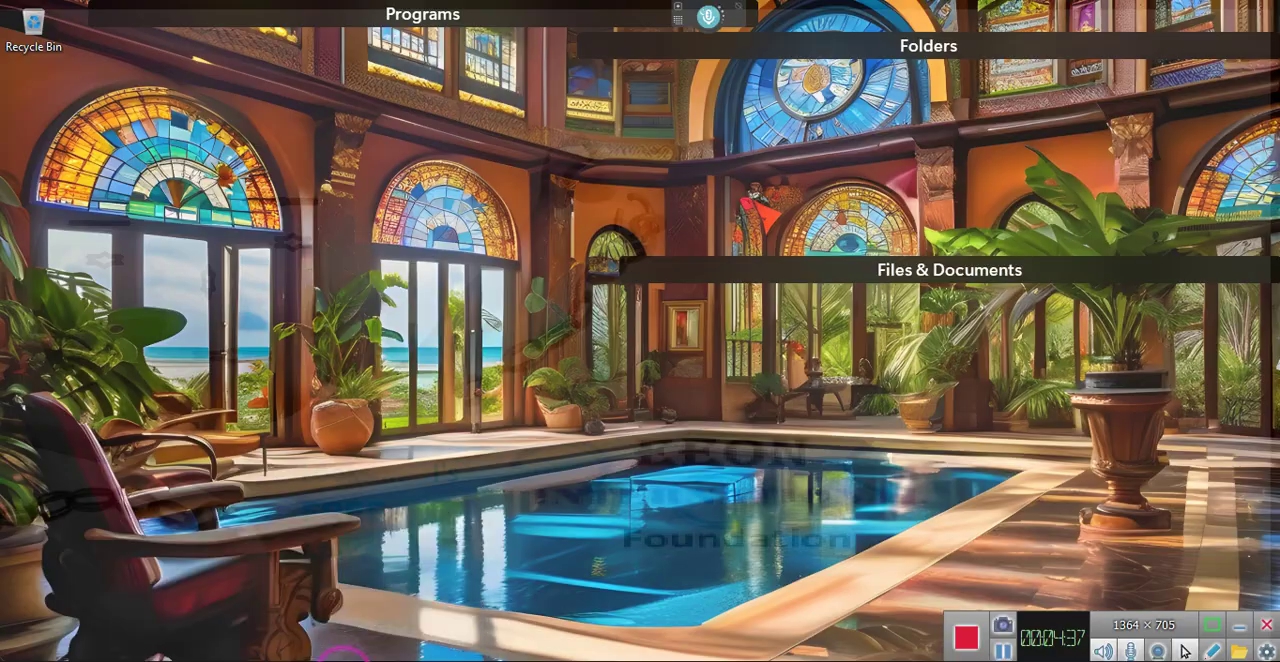
{"action": "left_click", "coordinate": [607, 548]}
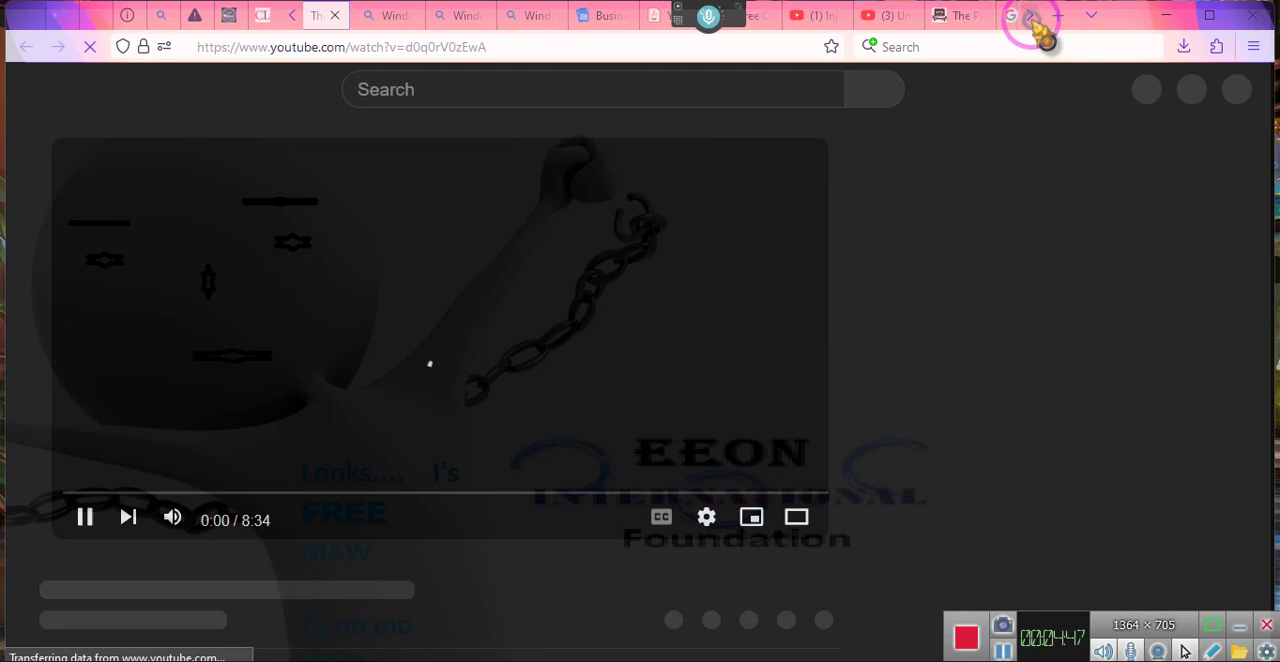
Step: Open a new Waterfox tab and search Google for the pasted BS.Player download-free URL
{"action": "left_click", "coordinate": [1032, 18]}
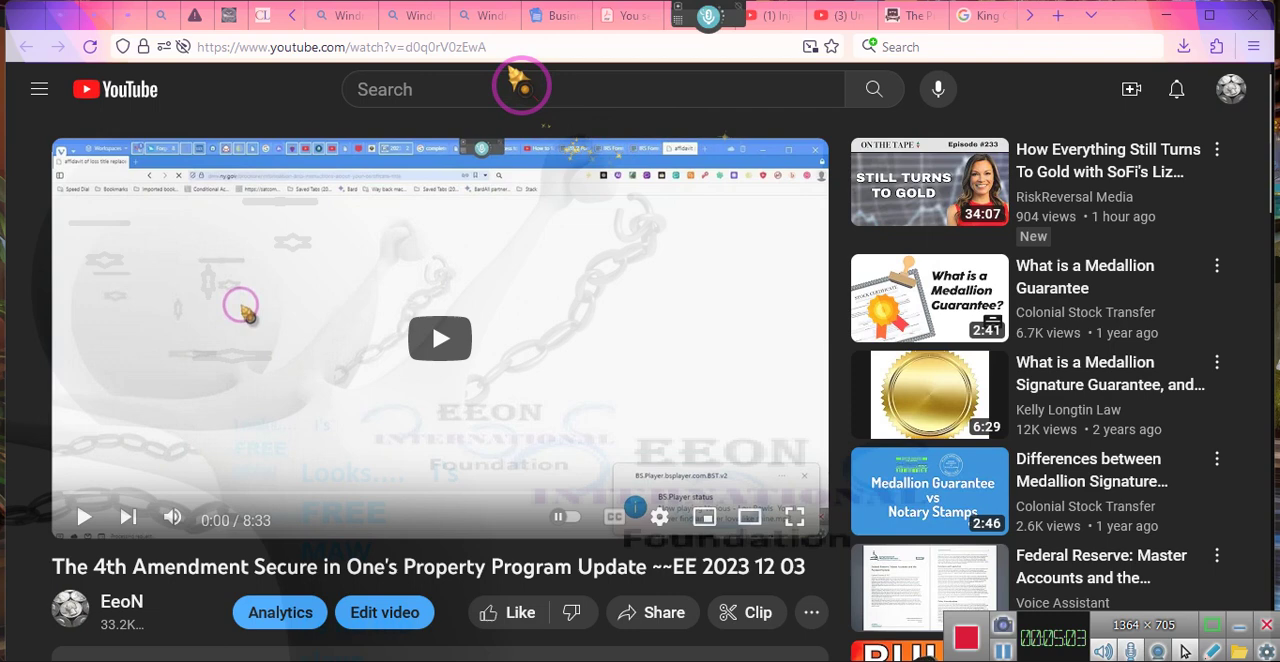
{"action": "left_click", "coordinate": [1028, 16]}
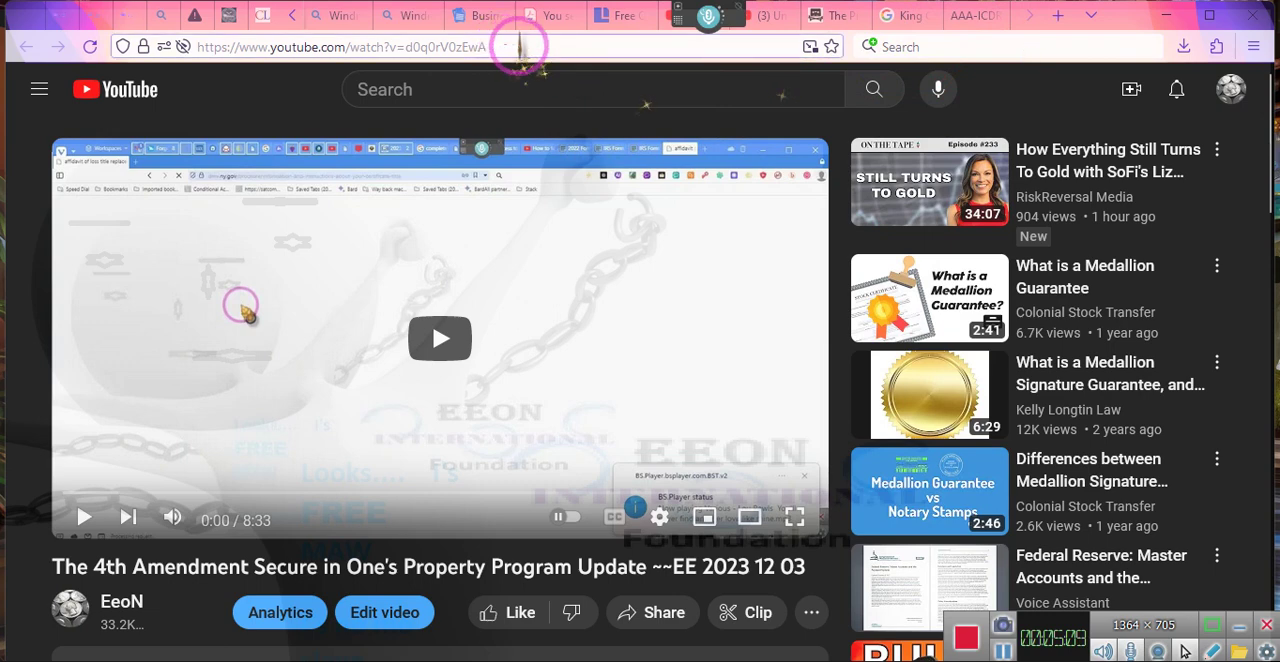
{"action": "left_click", "coordinate": [1058, 16]}
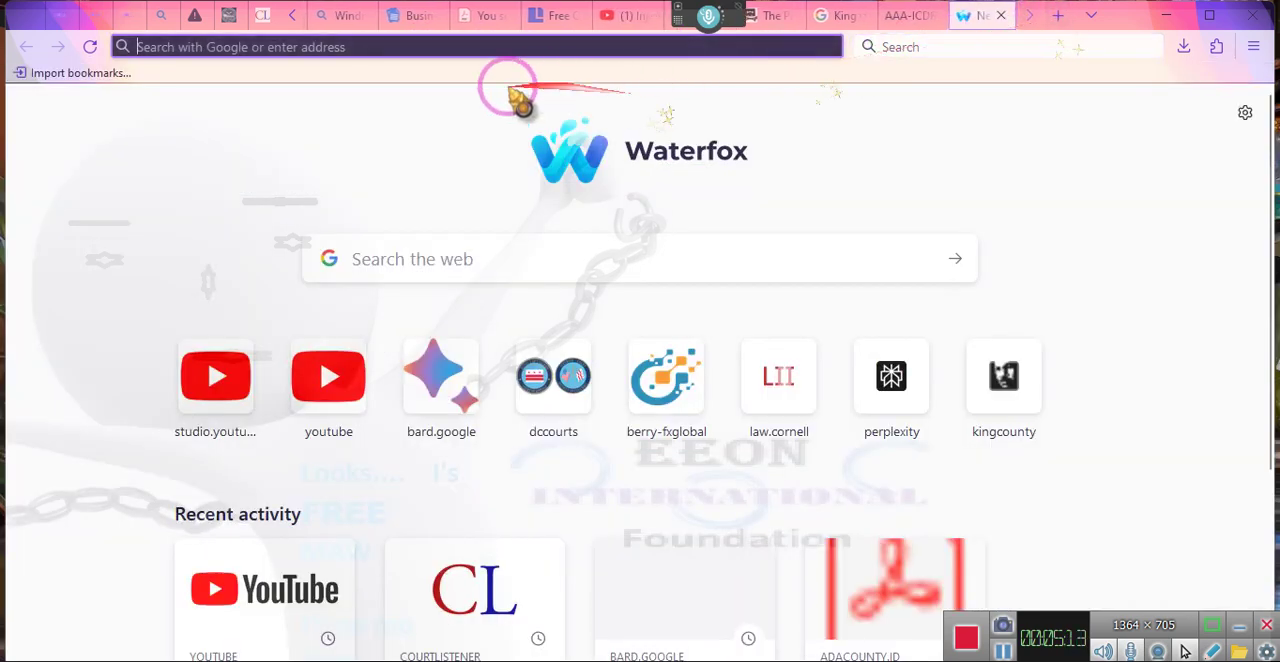
{"action": "left_click", "coordinate": [437, 262]}
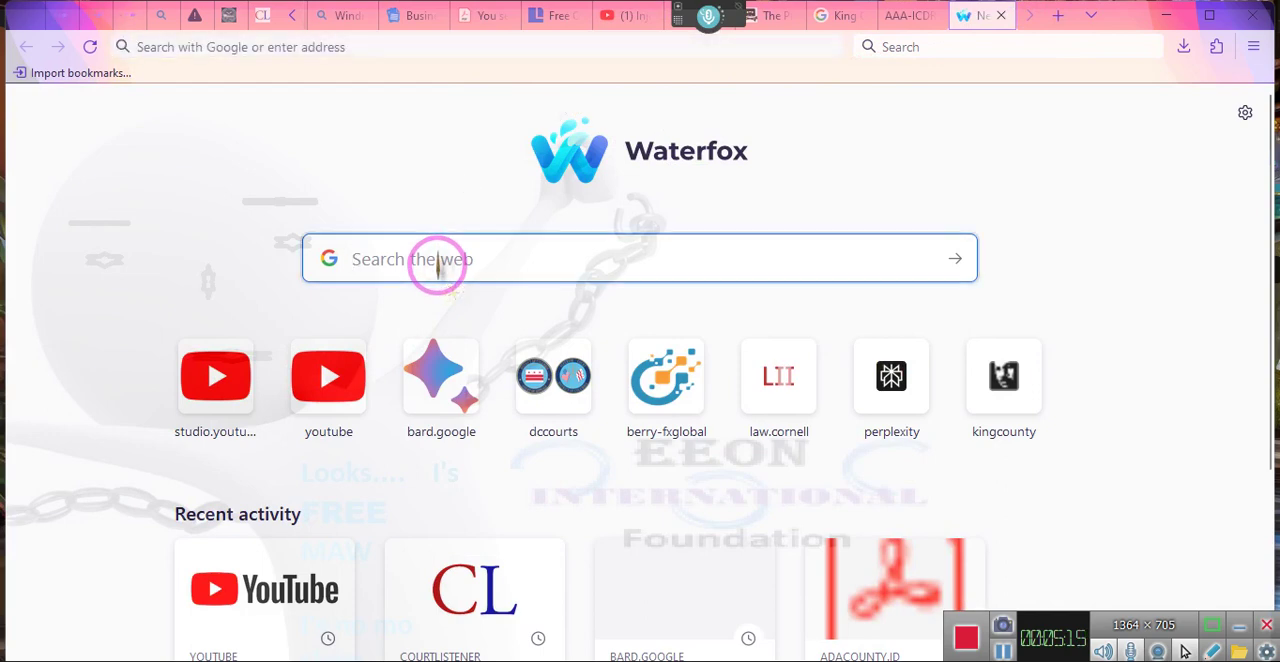
{"action": "type", "text": "https://bsplayer.com/bsplayer-english/download-free.html"}
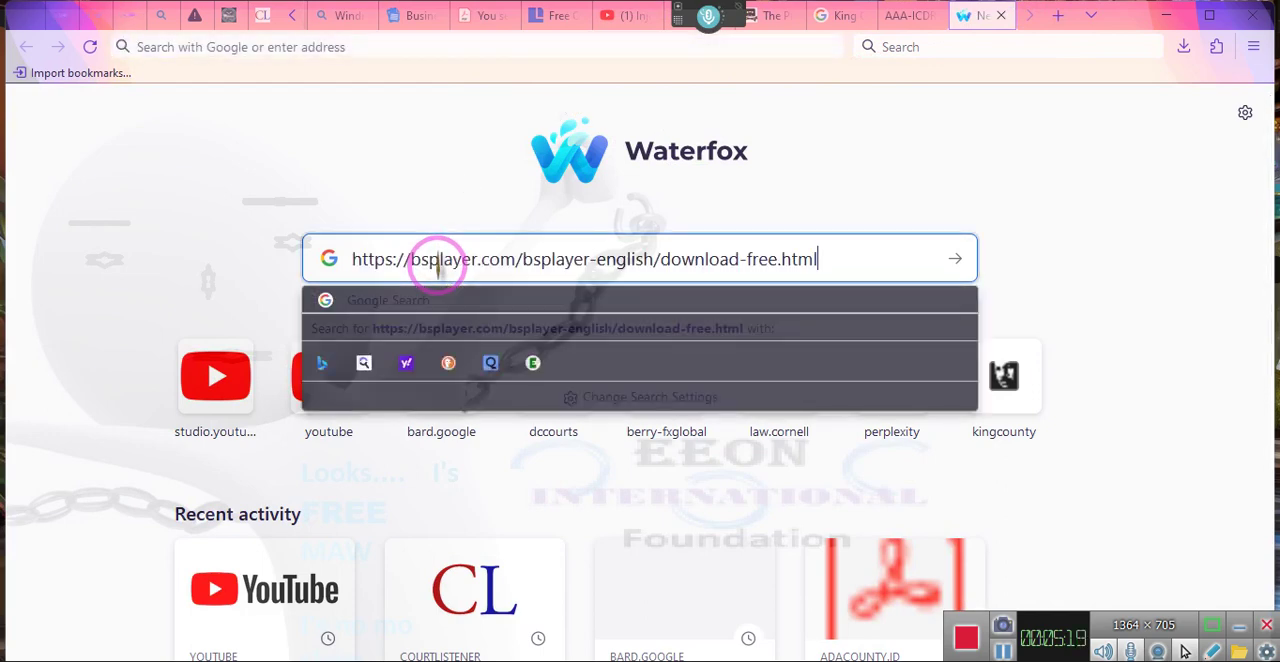
{"action": "key", "text": "Return"}
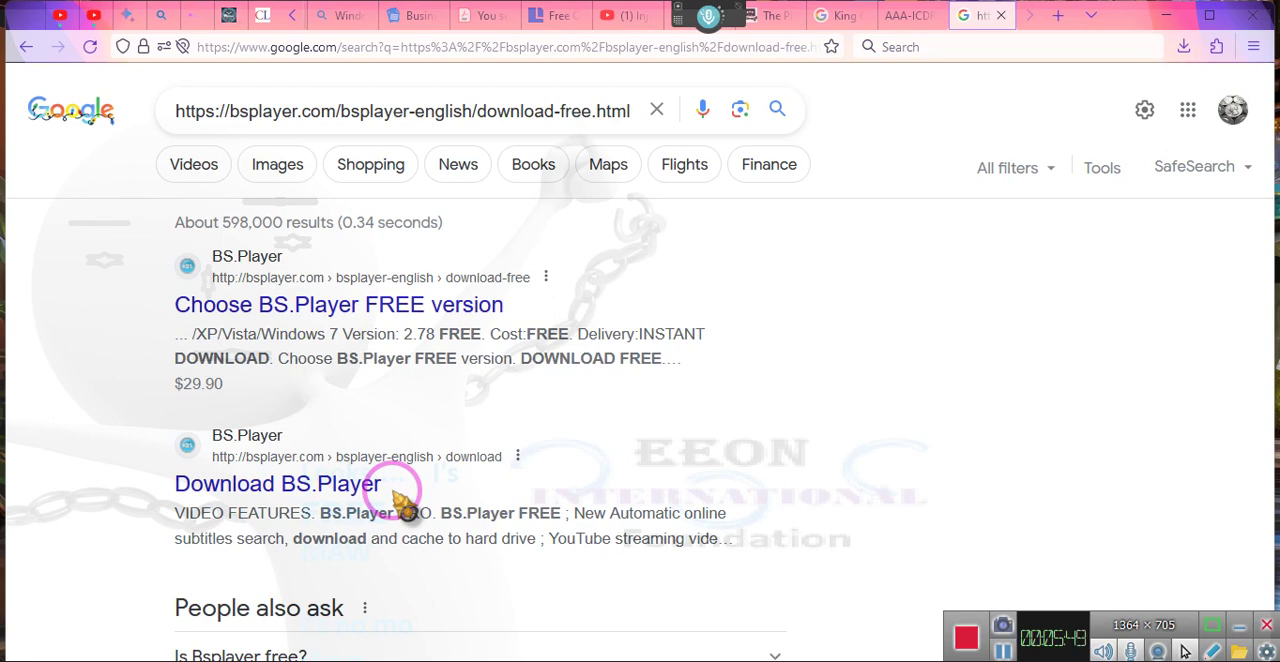
Step: Open 'Choose BS.Player FREE version', save bsplayer278.setup.exe to Downloads, and dismiss the read error
{"action": "left_click", "coordinate": [402, 315]}
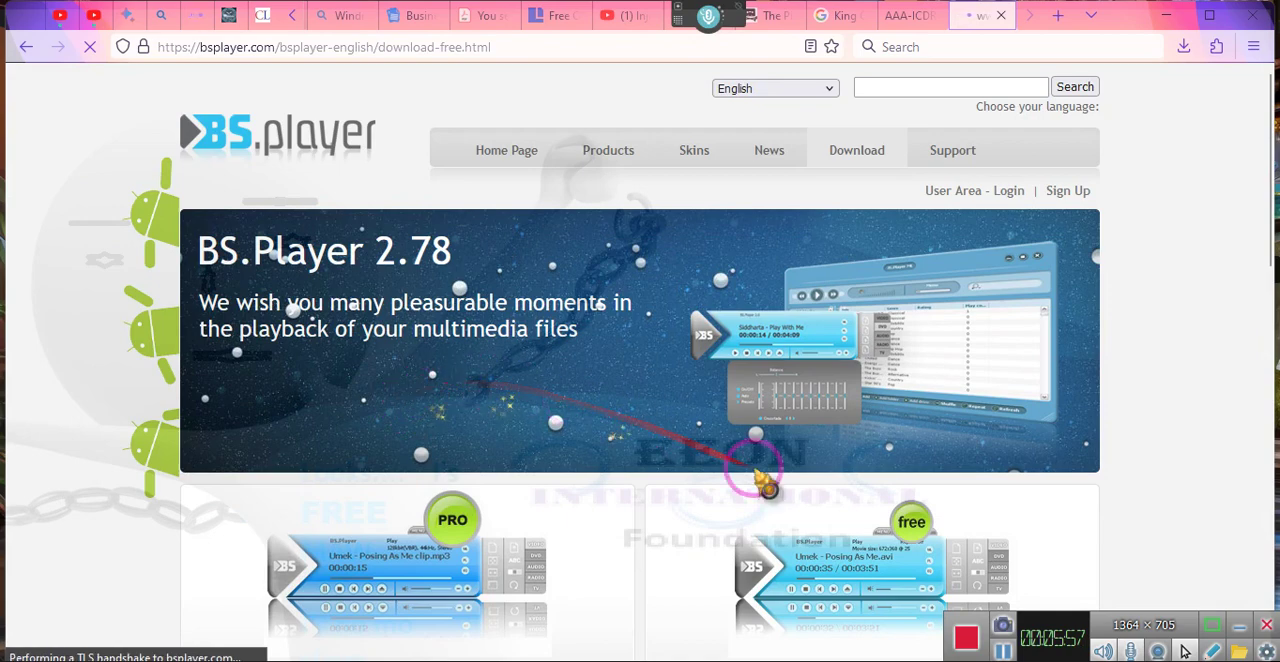
{"action": "scroll", "coordinate": [766, 487], "scroll_direction": "down", "scroll_amount": 2}
{"action": "scroll", "coordinate": [770, 480], "scroll_direction": "down", "scroll_amount": 2}
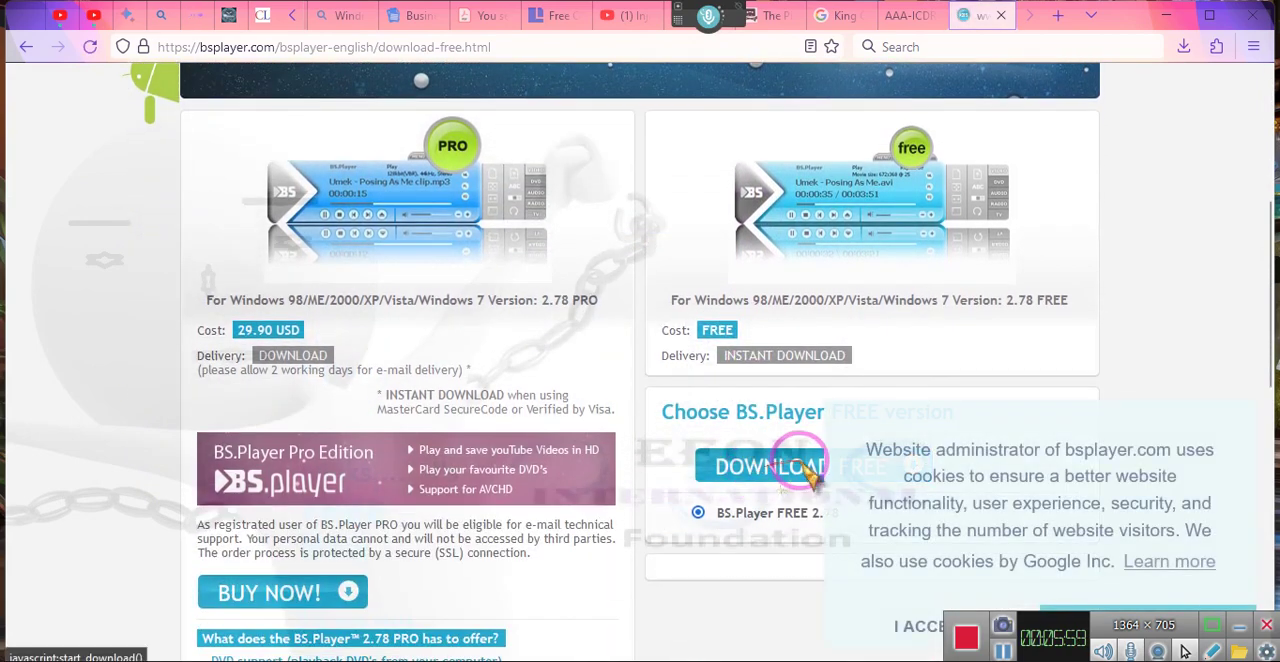
{"action": "left_click", "coordinate": [788, 476]}
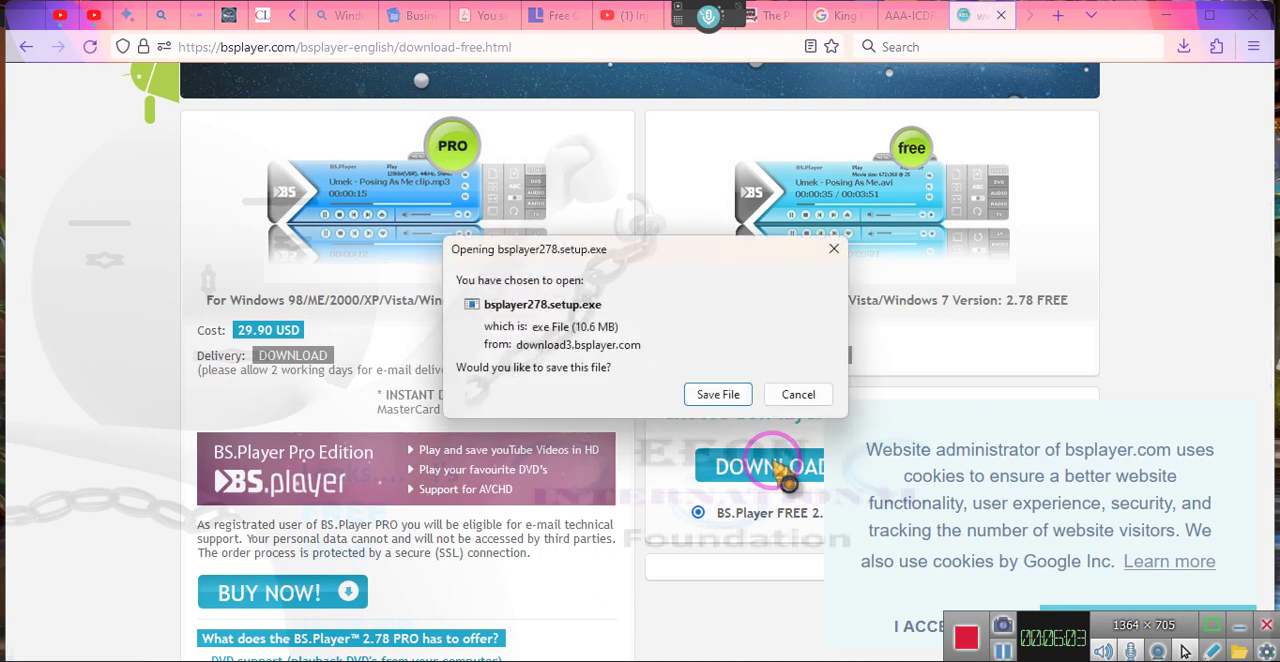
{"action": "left_click", "coordinate": [718, 396]}
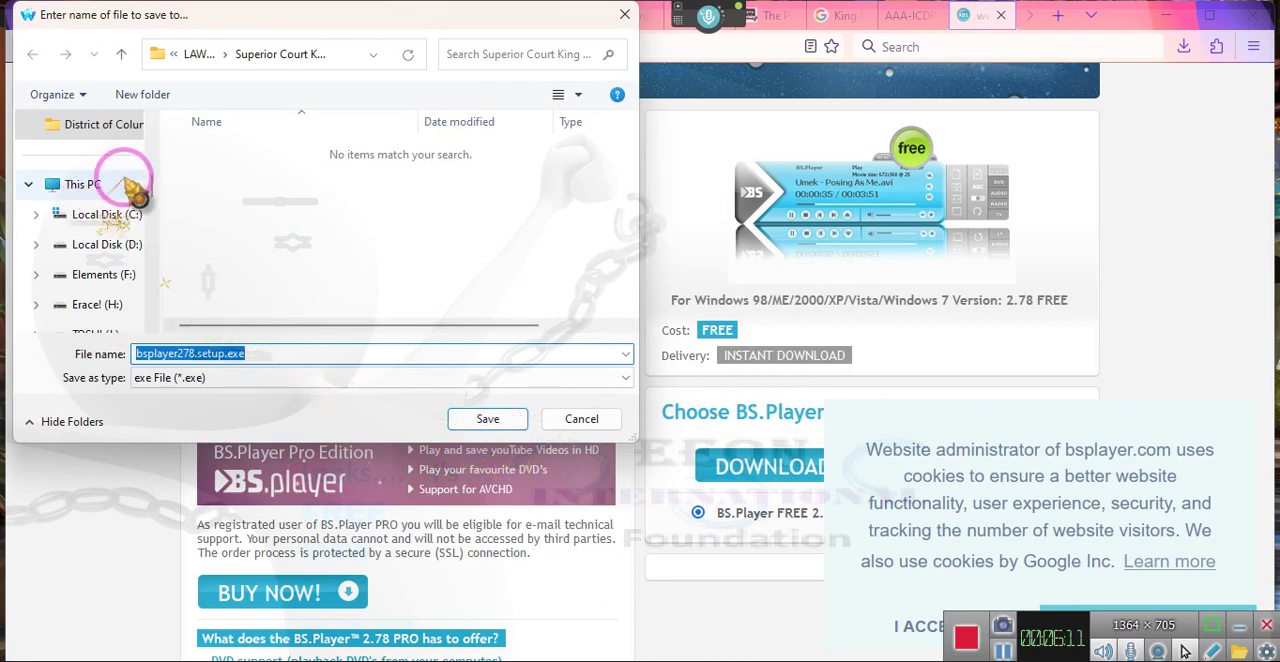
{"action": "scroll", "coordinate": [120, 185], "scroll_direction": "up", "scroll_amount": 5}
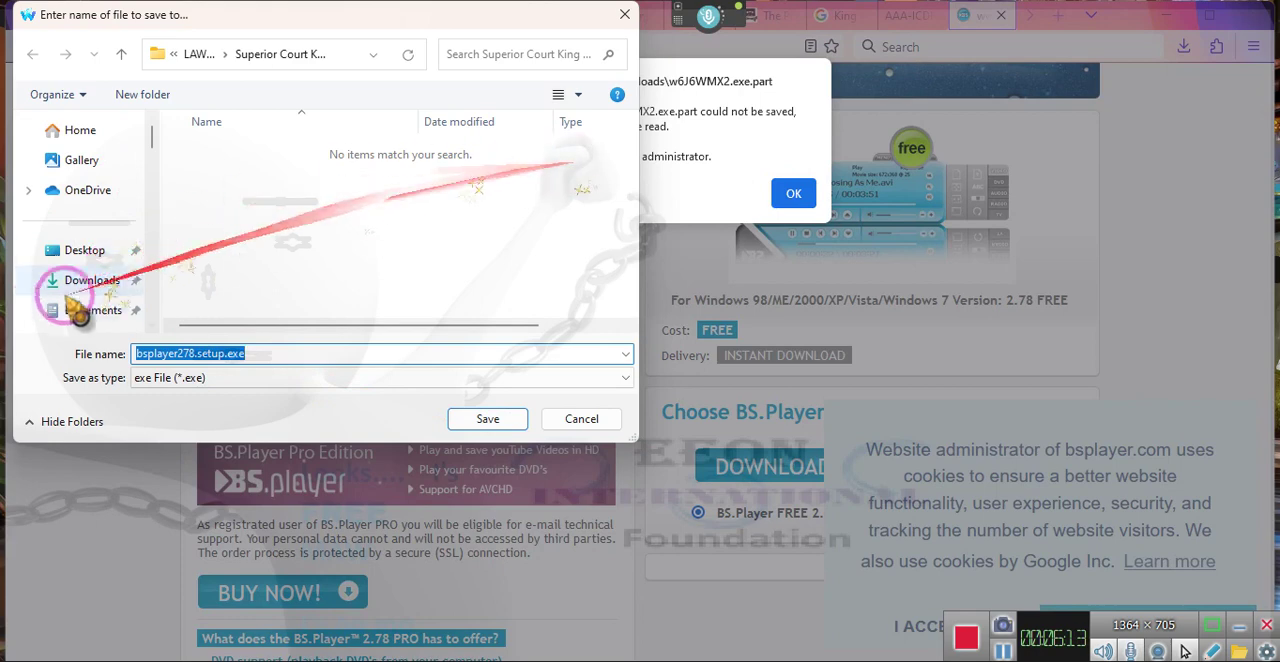
{"action": "left_click", "coordinate": [90, 281]}
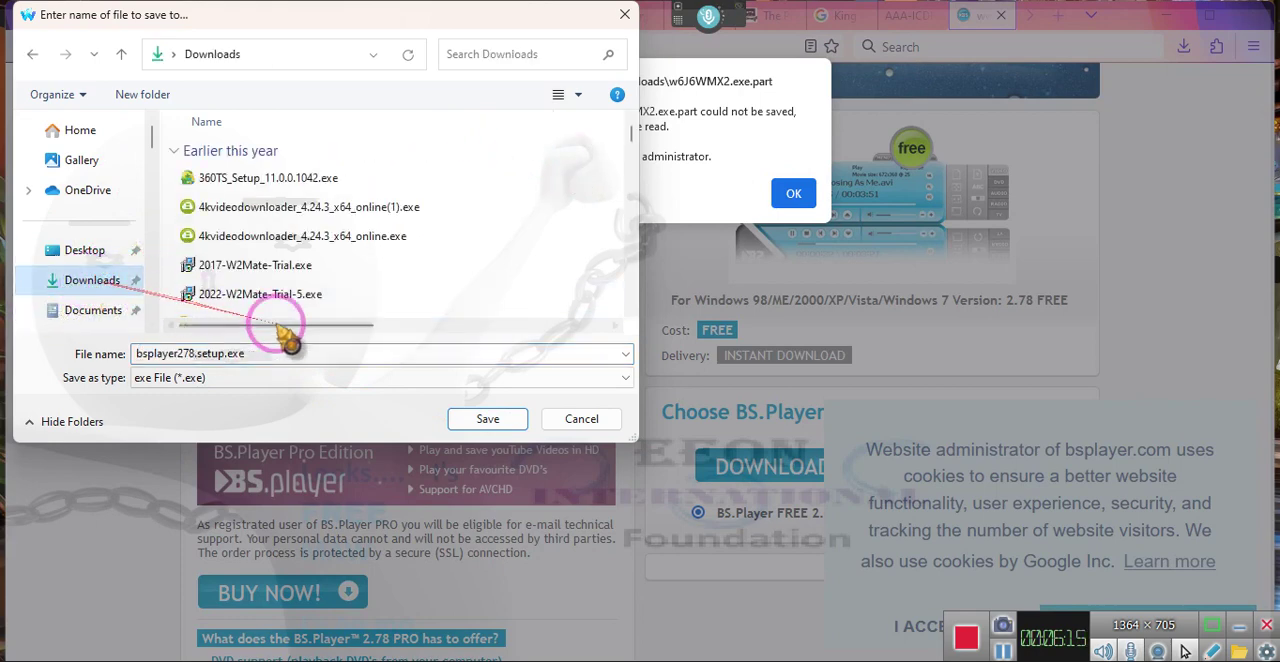
{"action": "left_click", "coordinate": [490, 420]}
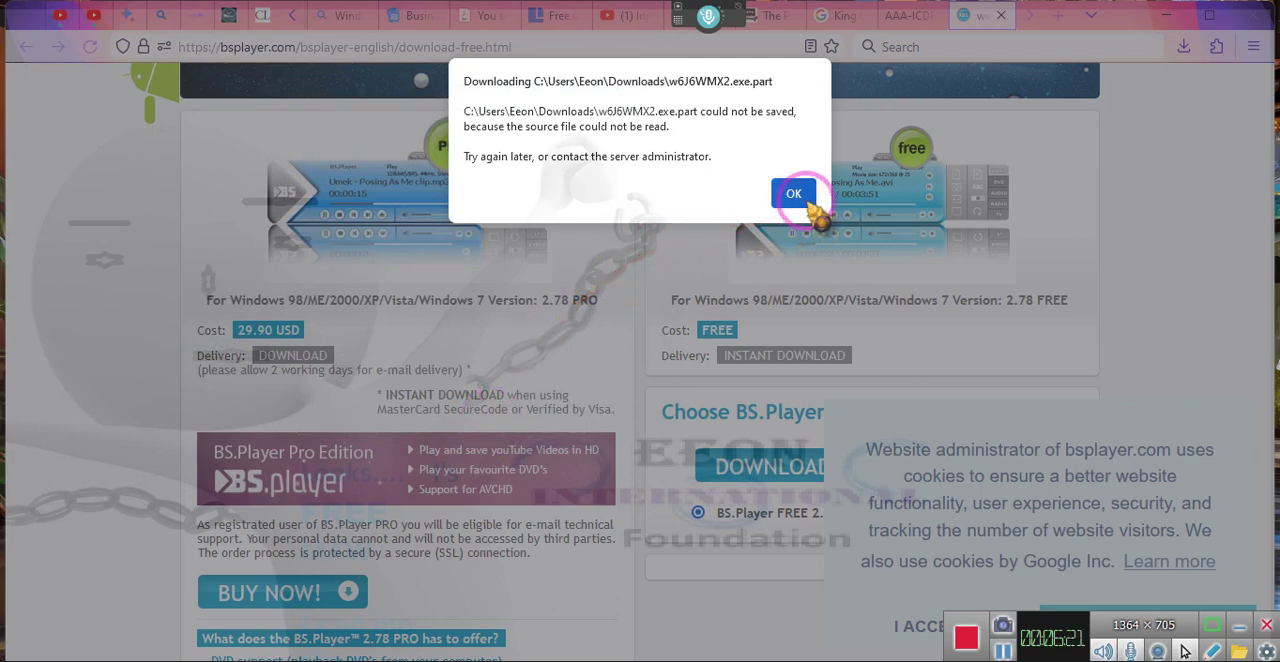
{"action": "left_click", "coordinate": [794, 194]}
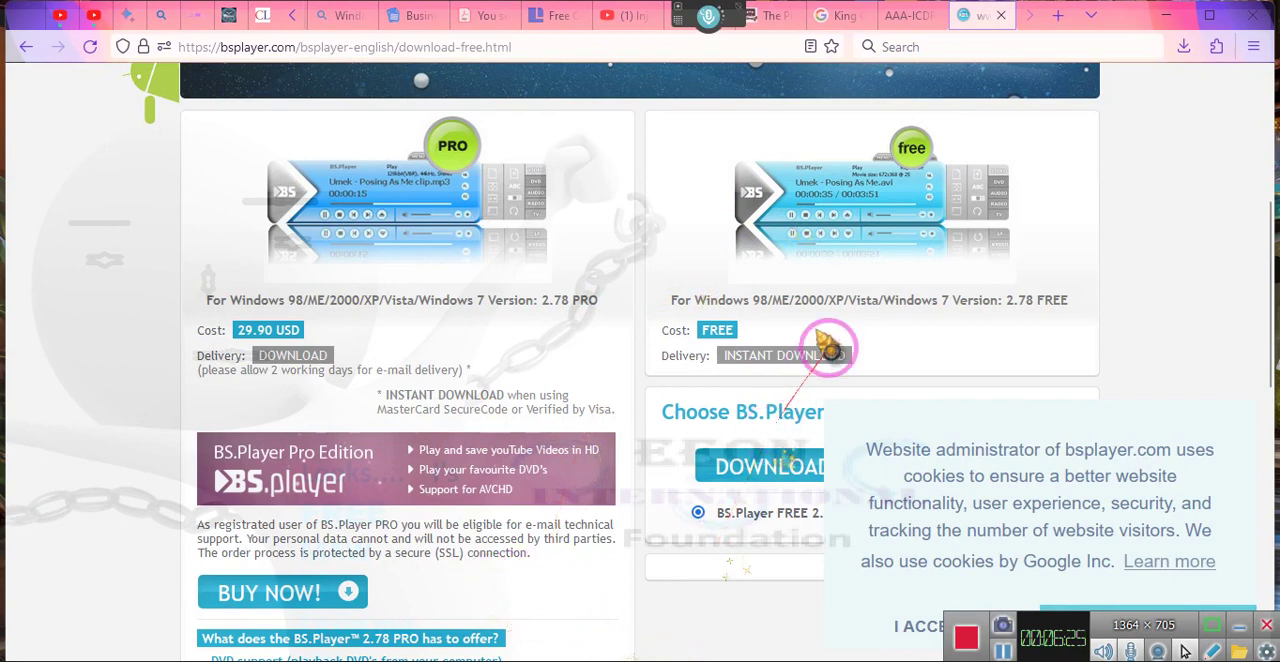
Step: Save bsplayer278.setup.exe to Downloads again, confirming replacement of the existing file
{"action": "left_click", "coordinate": [760, 470]}
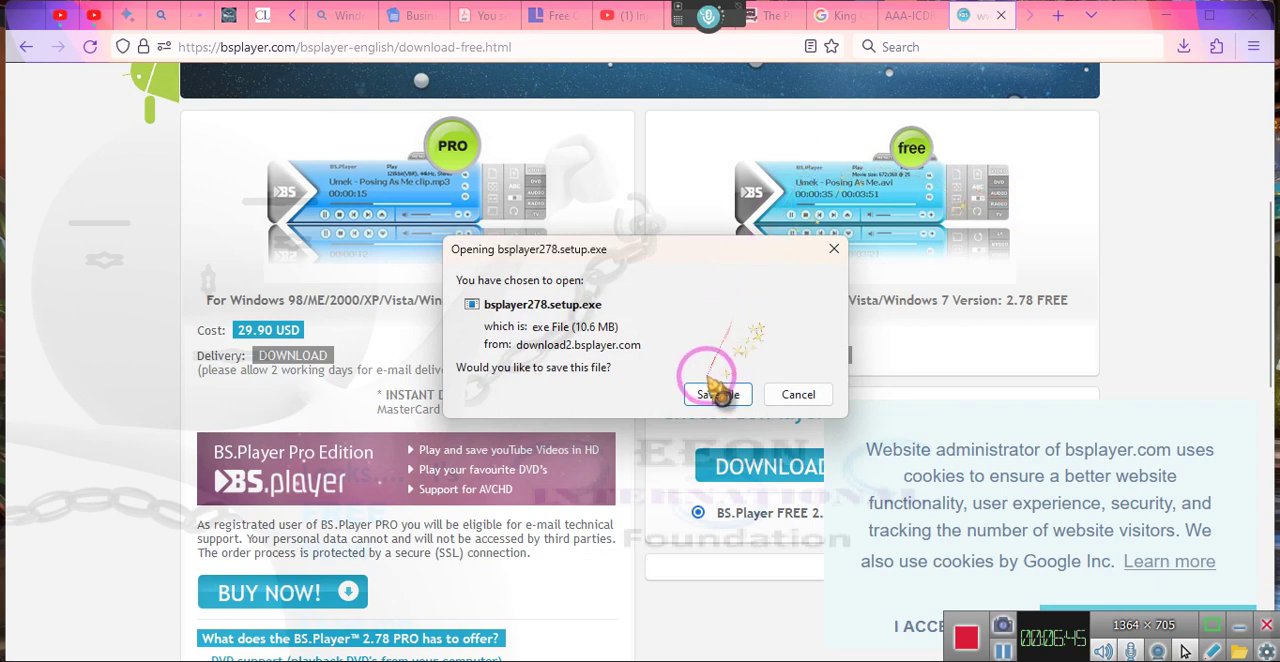
{"action": "left_click", "coordinate": [716, 394]}
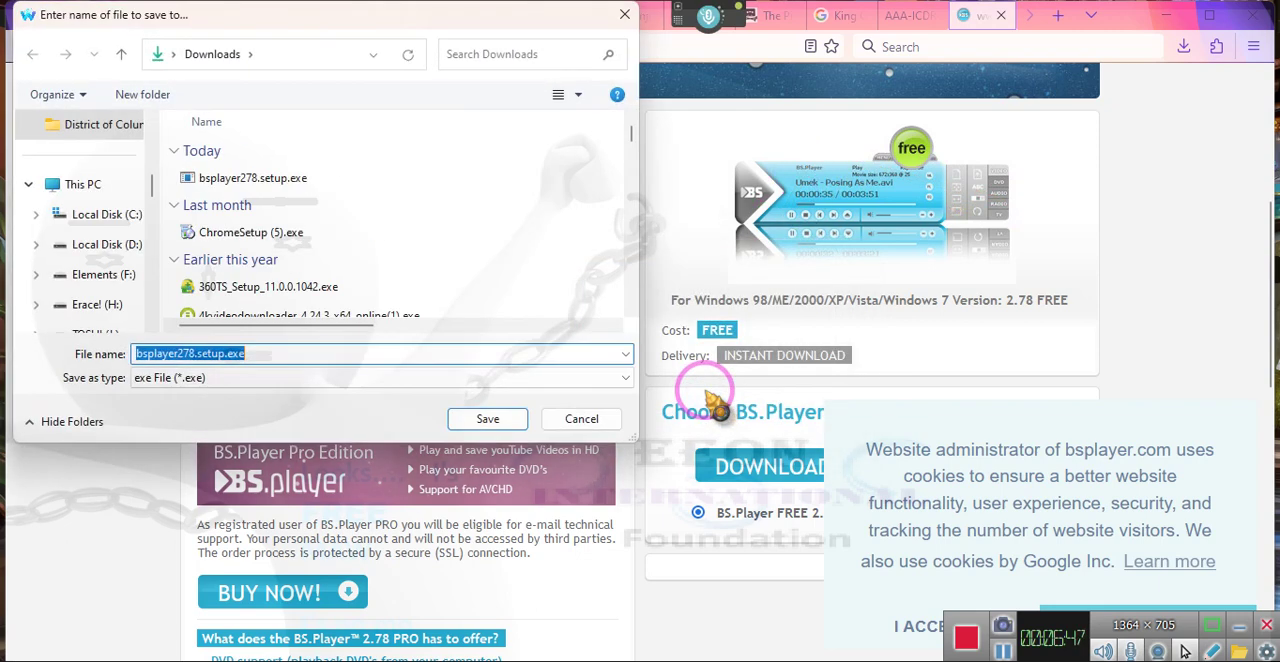
{"action": "left_click", "coordinate": [495, 420]}
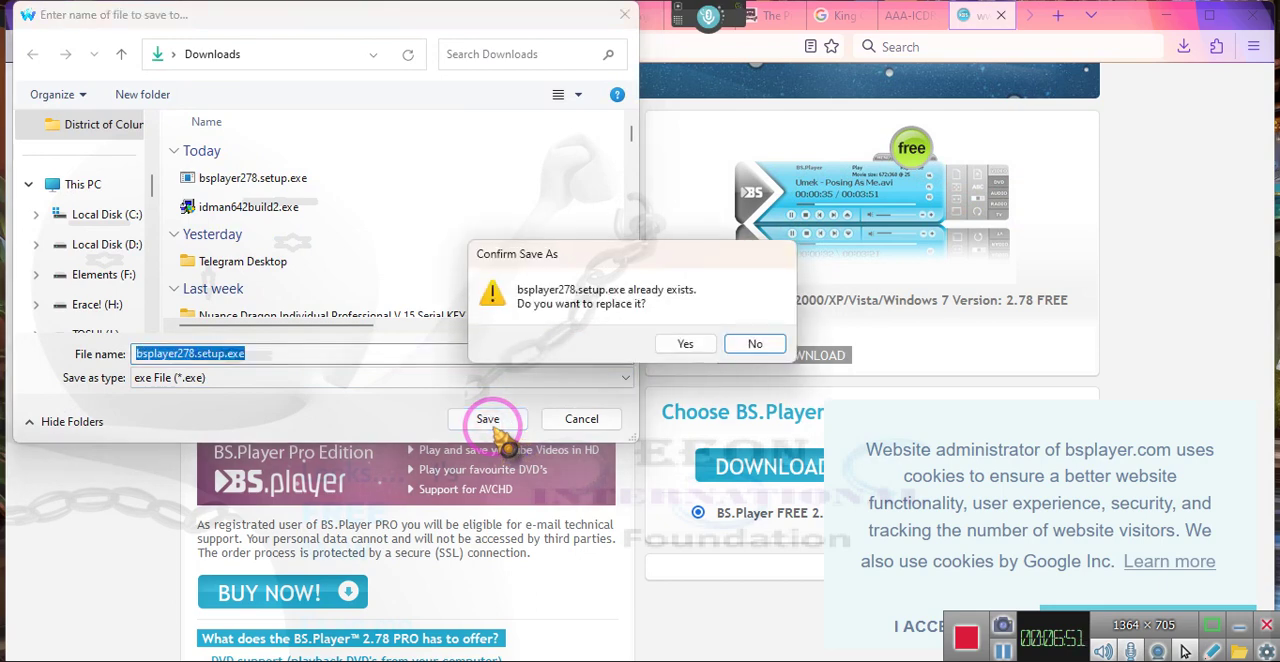
{"action": "left_click", "coordinate": [683, 345]}
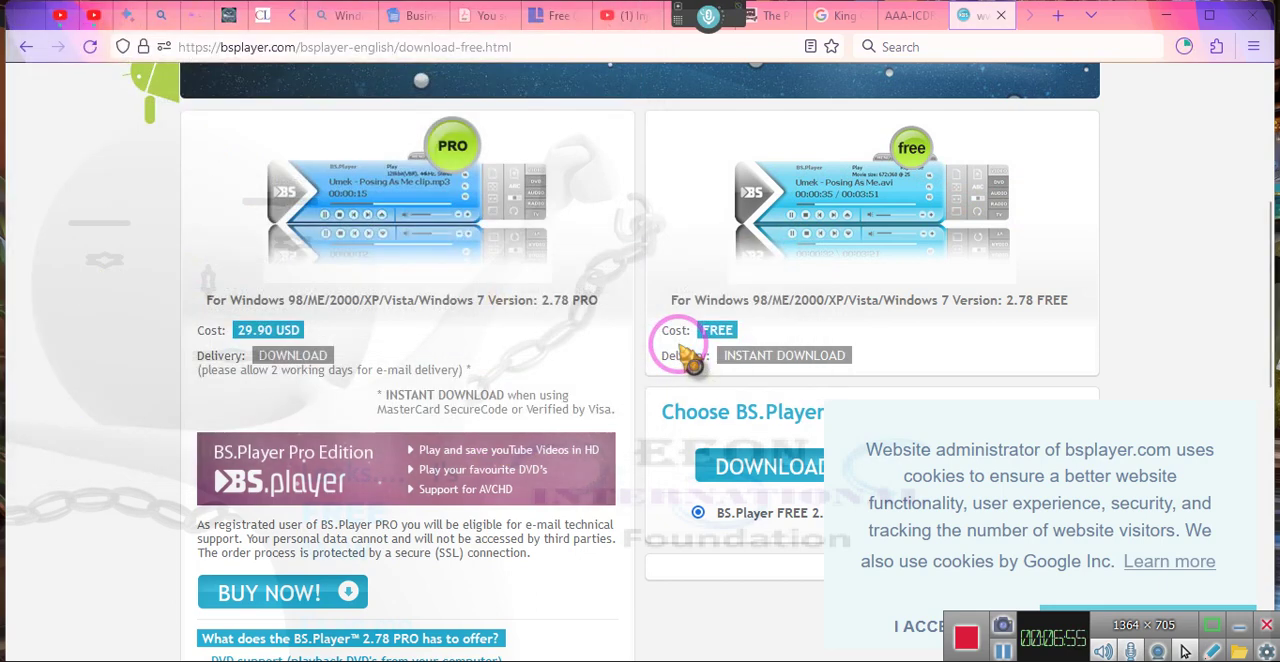